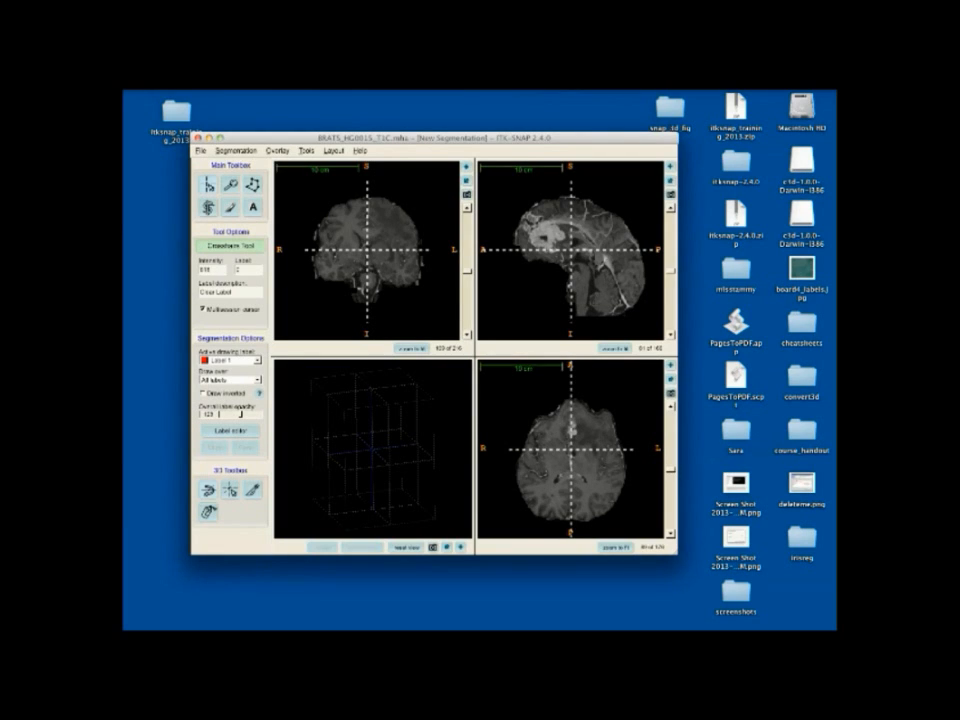
Step through the coronal slices one at a time in both directions to examine the brain around the tumour.
click(467, 335)
click(467, 335)
click(467, 335)
click(467, 335)
click(467, 335)
click(467, 335)
click(467, 335)
click(467, 335)
click(467, 335)
click(467, 335)
click(467, 335)
click(467, 335)
click(467, 335)
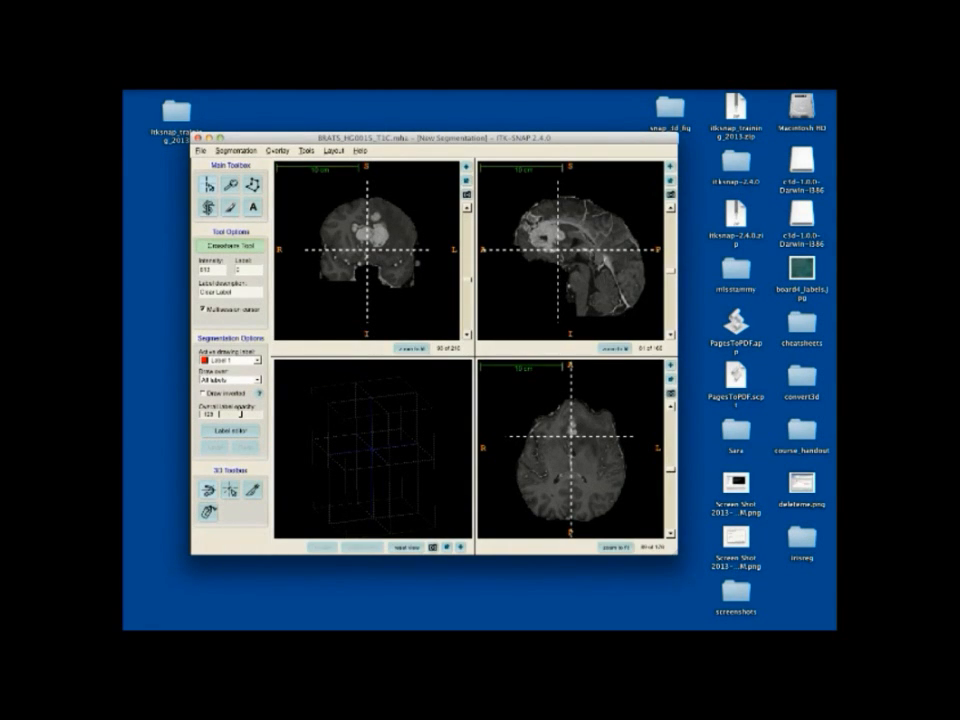
click(467, 208)
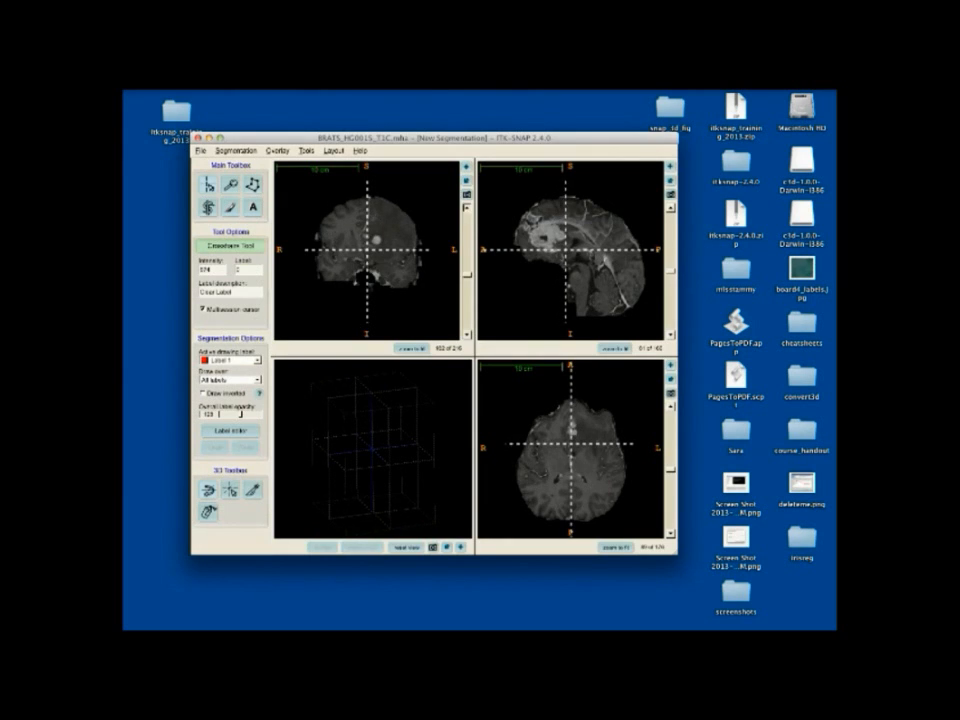
click(467, 208)
click(467, 208)
click(467, 208)
click(467, 208)
Sweep rapidly back and forth through the coronal slices to examine how the crosshairs follow in the sagittal and axial views.
scroll(367, 250, down, 2)
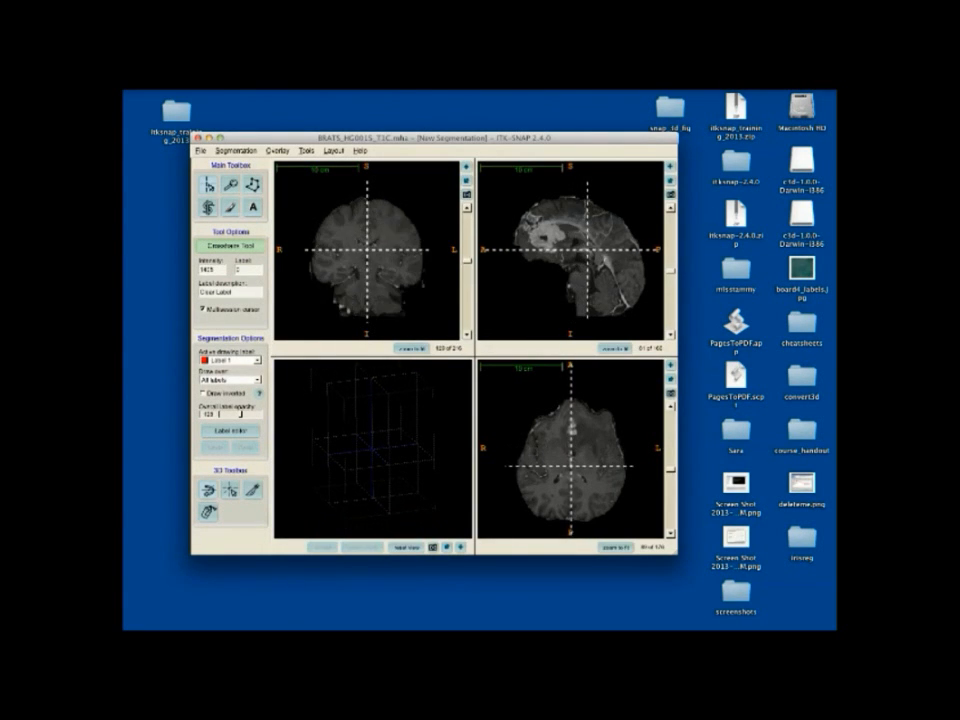
scroll(367, 250, up, 18)
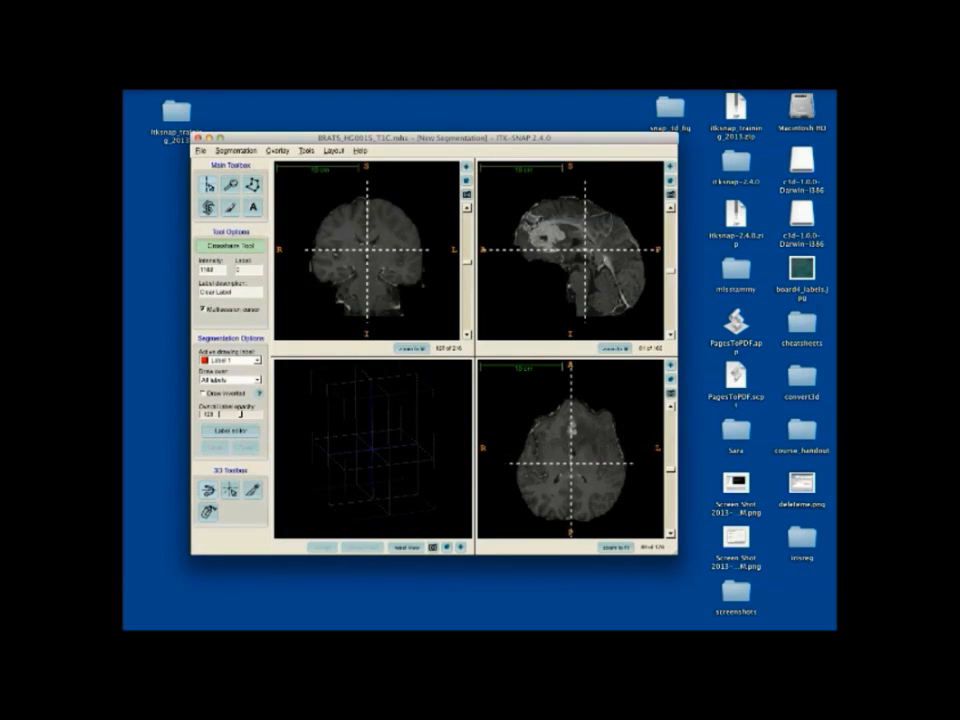
scroll(367, 250, down, 5)
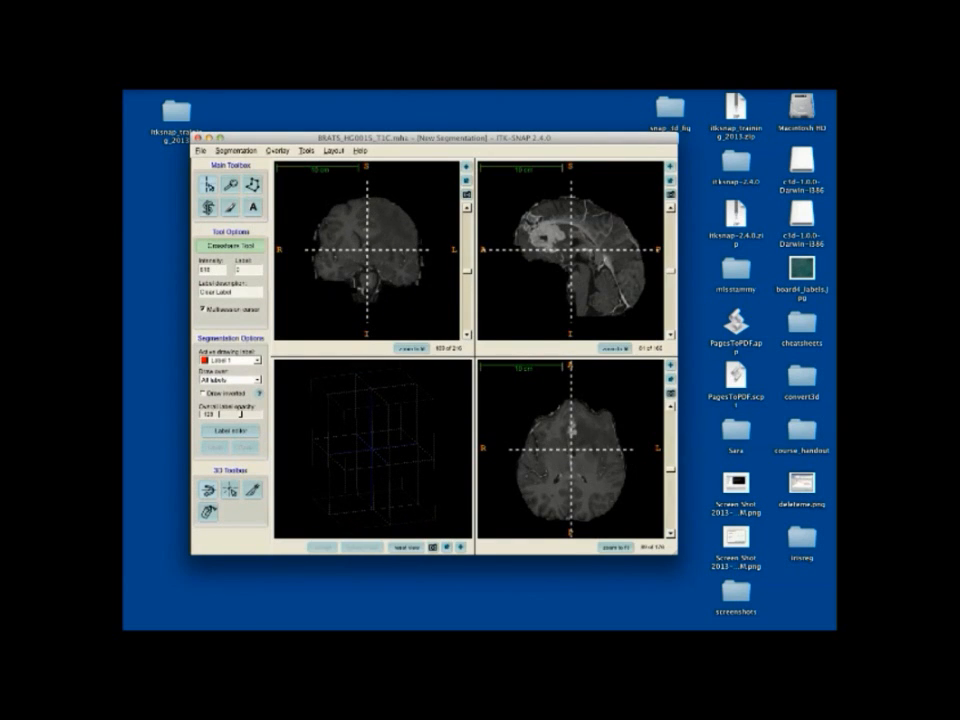
scroll(367, 250, down, 18)
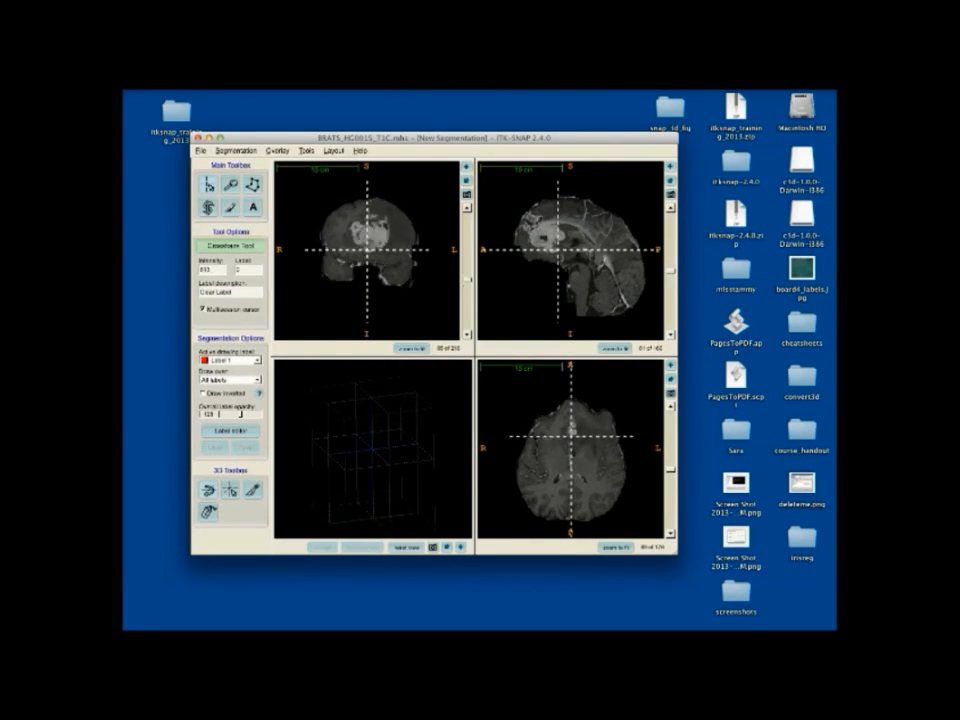
scroll(367, 250, up, 20)
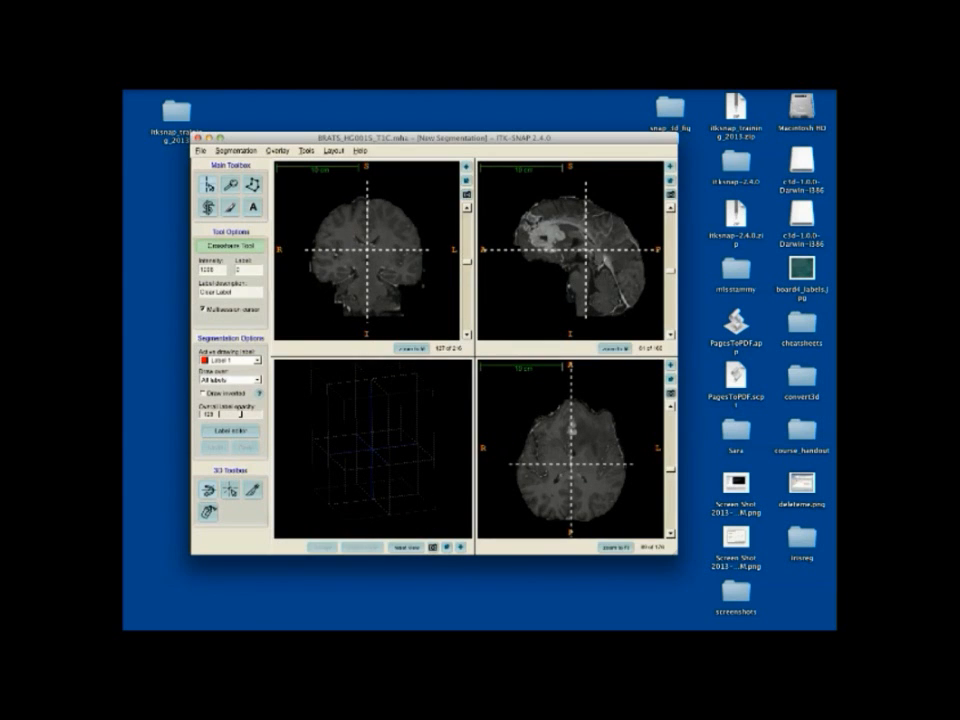
scroll(367, 250, down, 20)
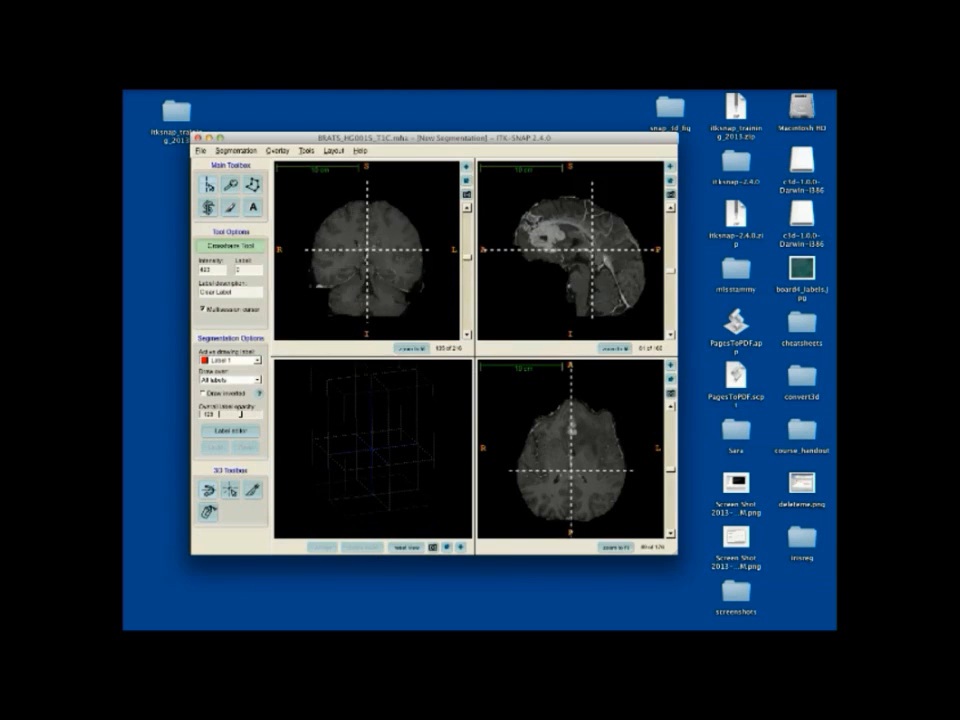
scroll(367, 250, up, 20)
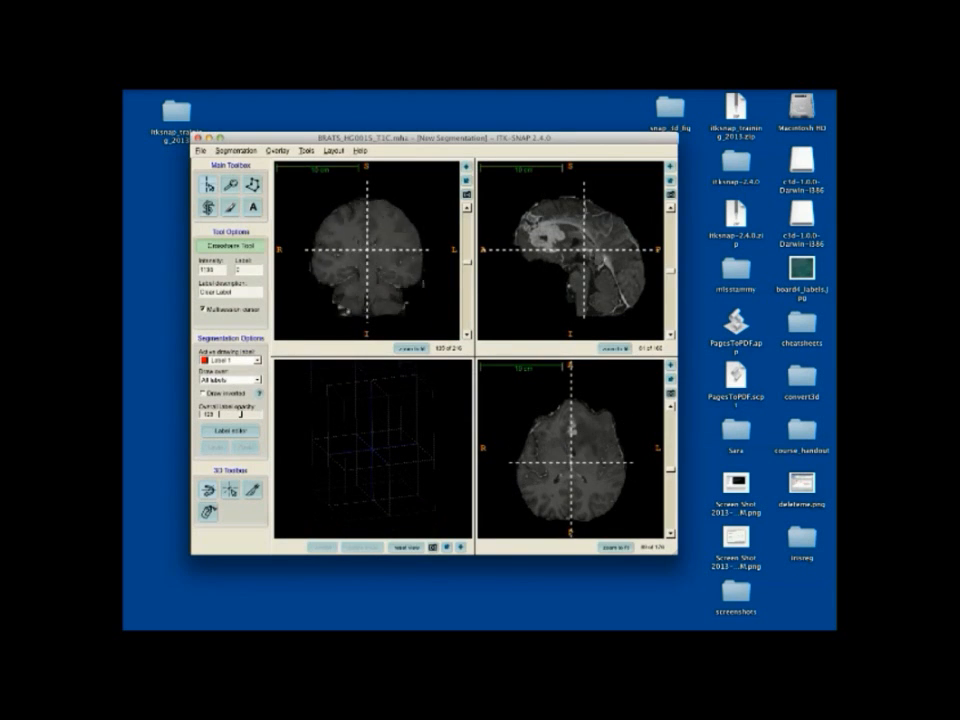
scroll(367, 250, down, 20)
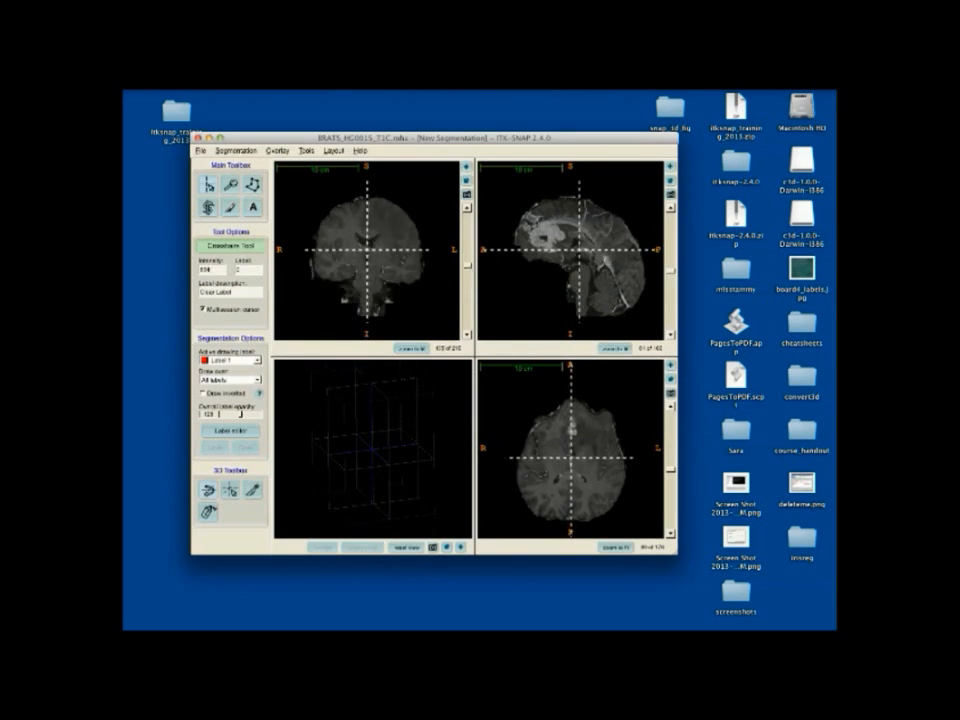
scroll(367, 250, up, 11)
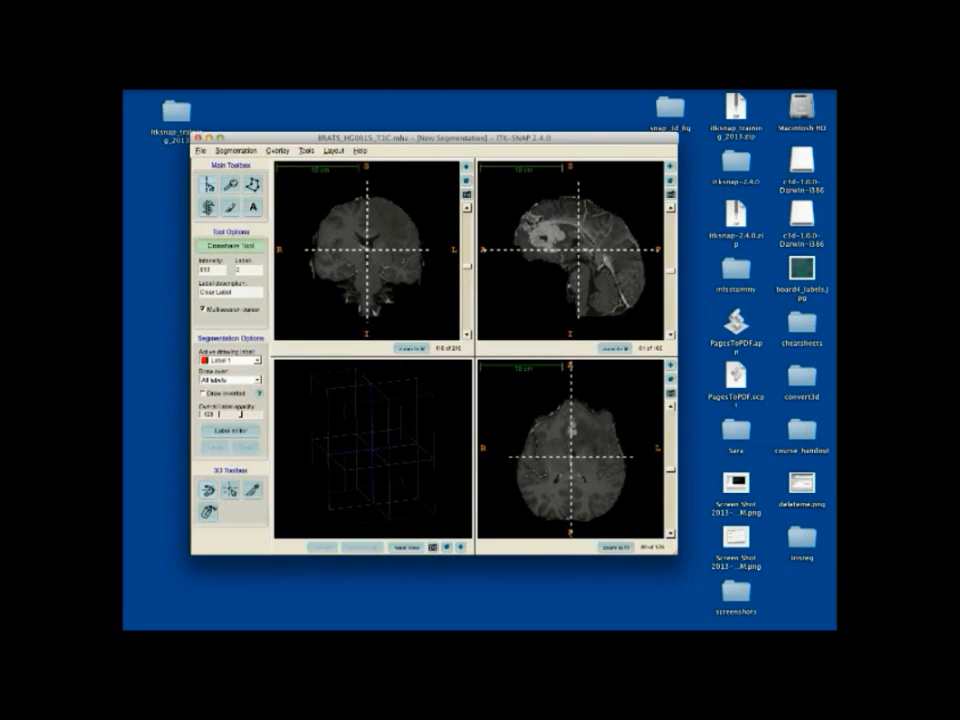
Move the crosshairs to several places in the coronal slice and place them inside the bright frontal tumour in the sagittal slice.
drag(367, 250, 389, 269)
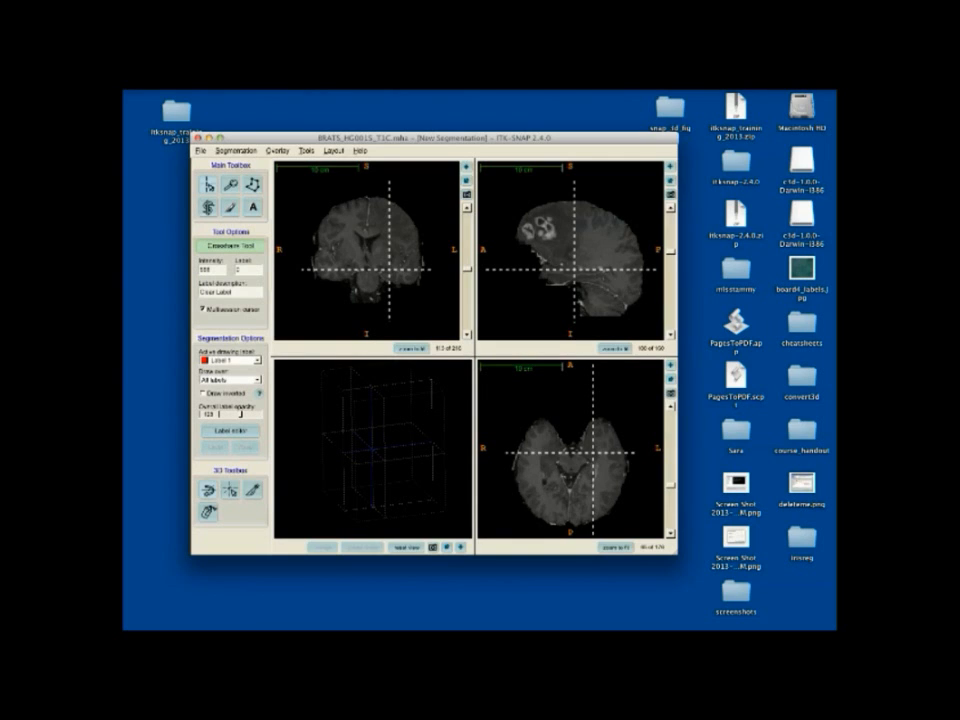
drag(389, 269, 389, 273)
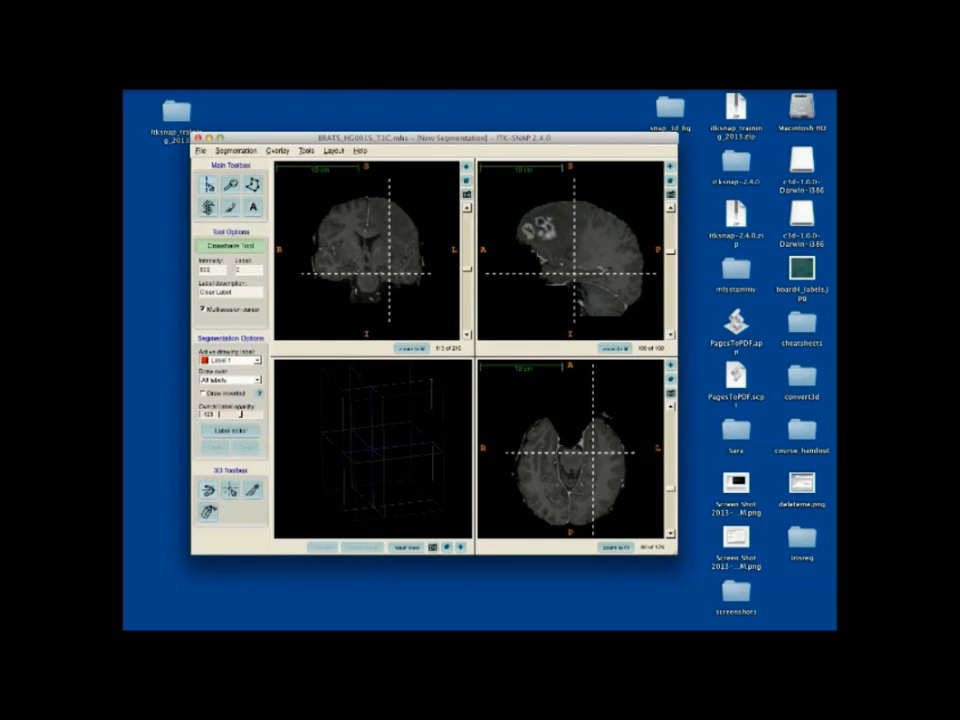
drag(389, 273, 346, 270)
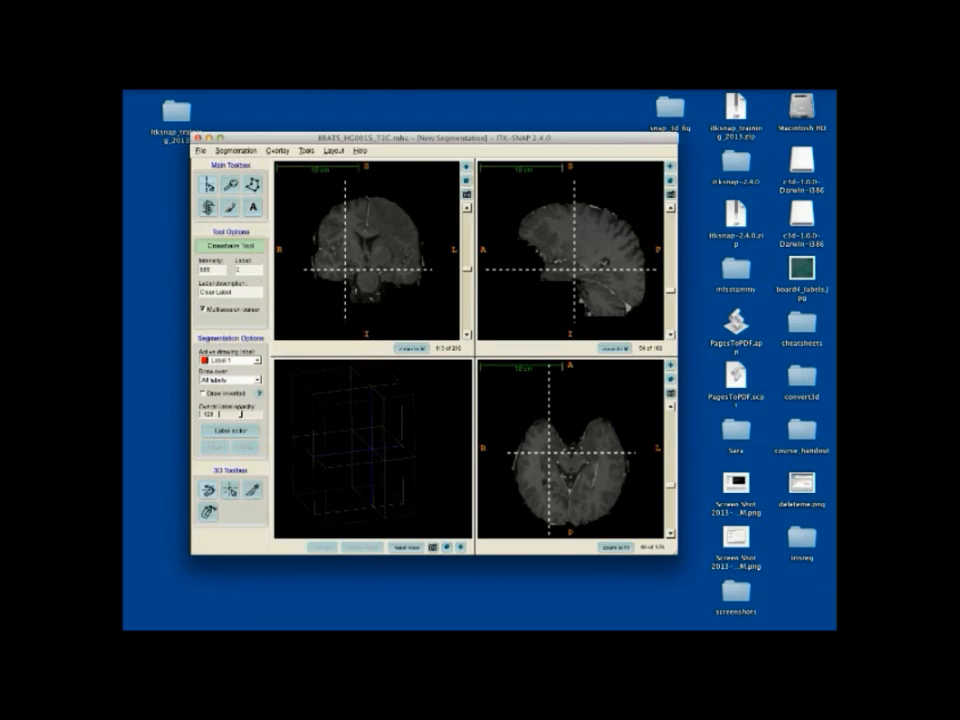
drag(345, 269, 369, 241)
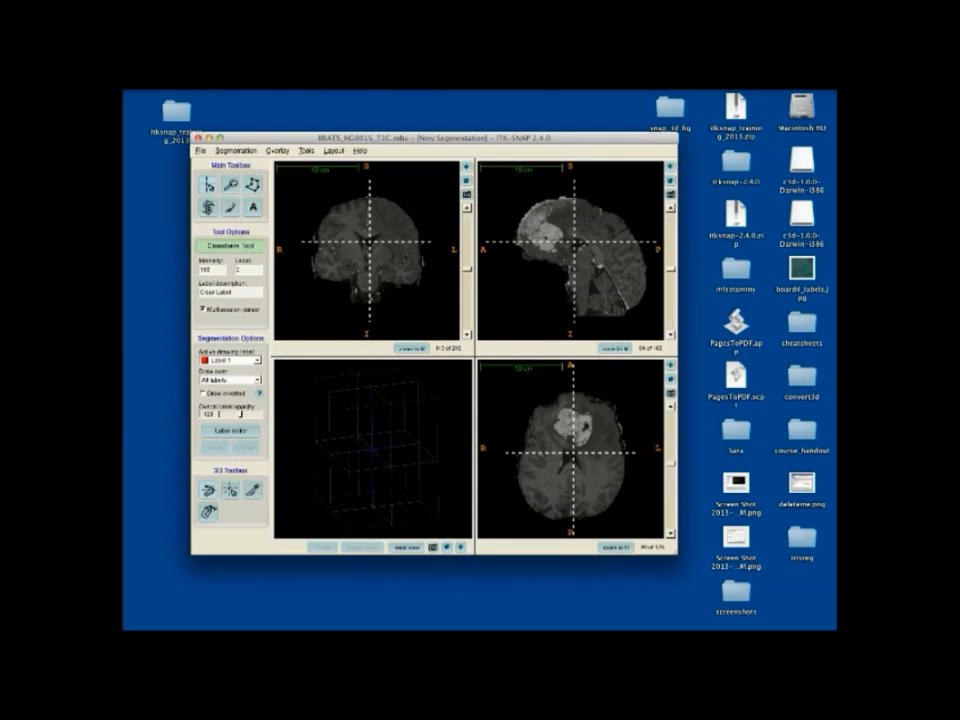
click(545, 237)
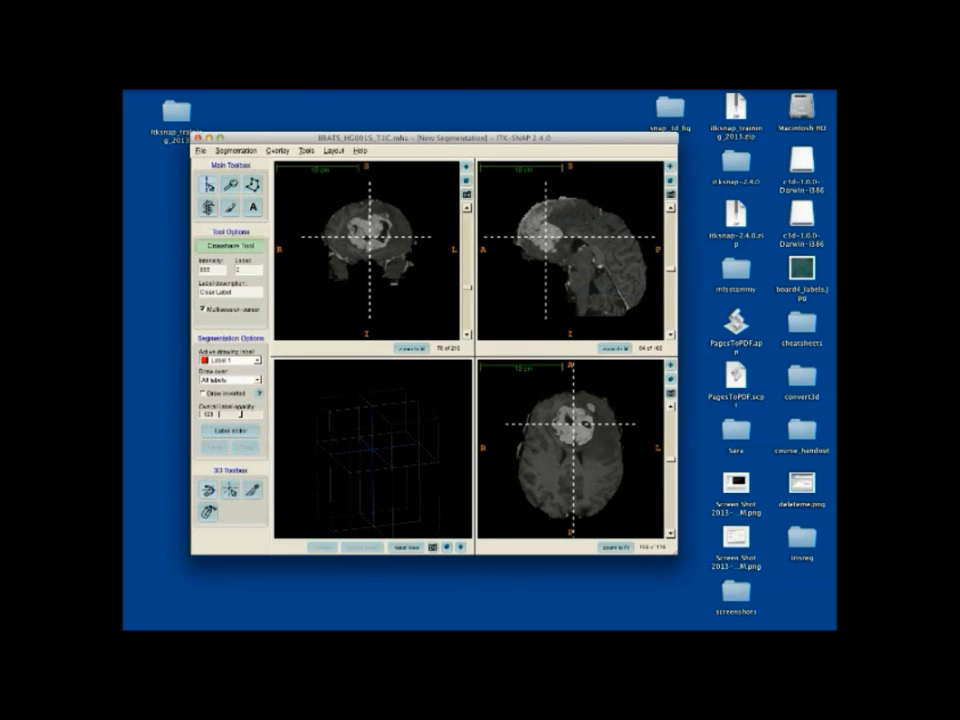
Use the Zoom/Pan tool to magnify the linked slice views and pan the coronal view around the tumour.
click(231, 185)
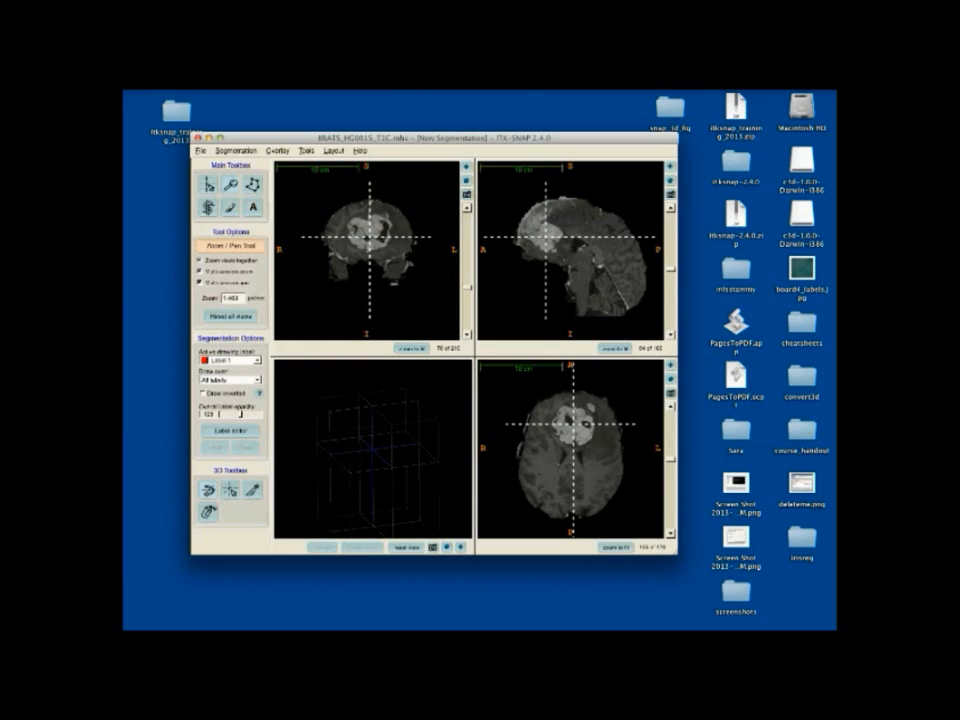
drag(369, 237, 402, 215)
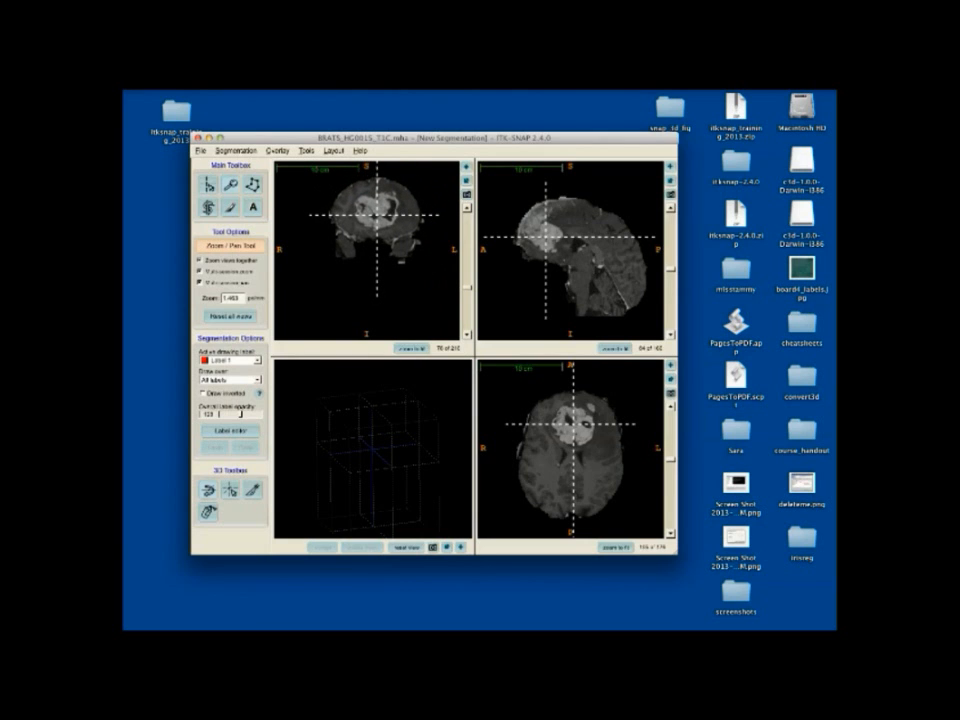
right_drag(392, 280, 392, 148)
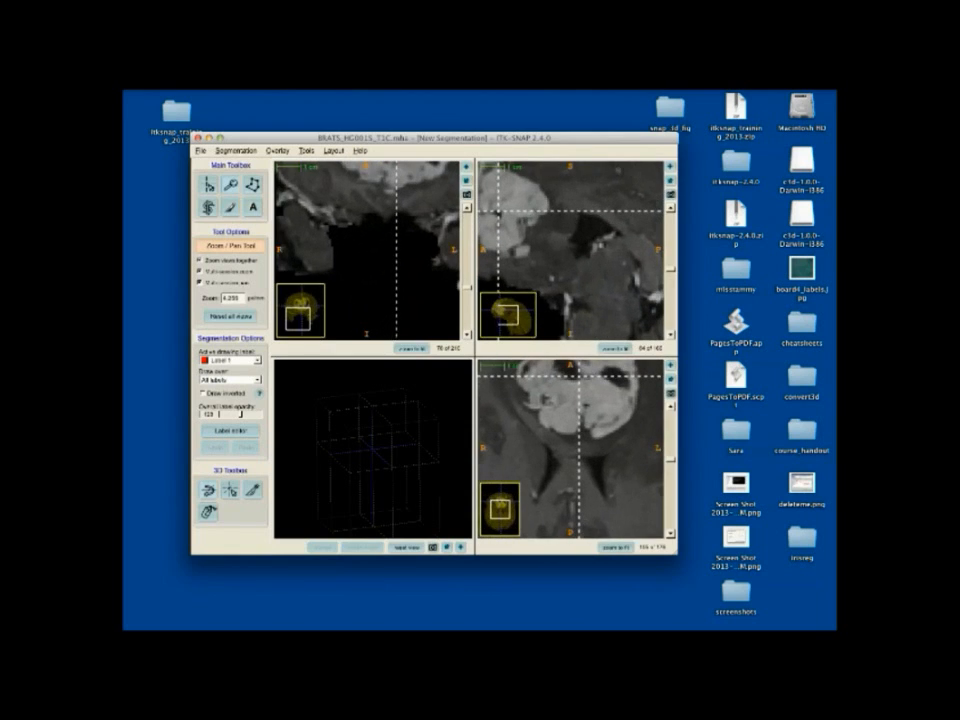
drag(375, 225, 370, 268)
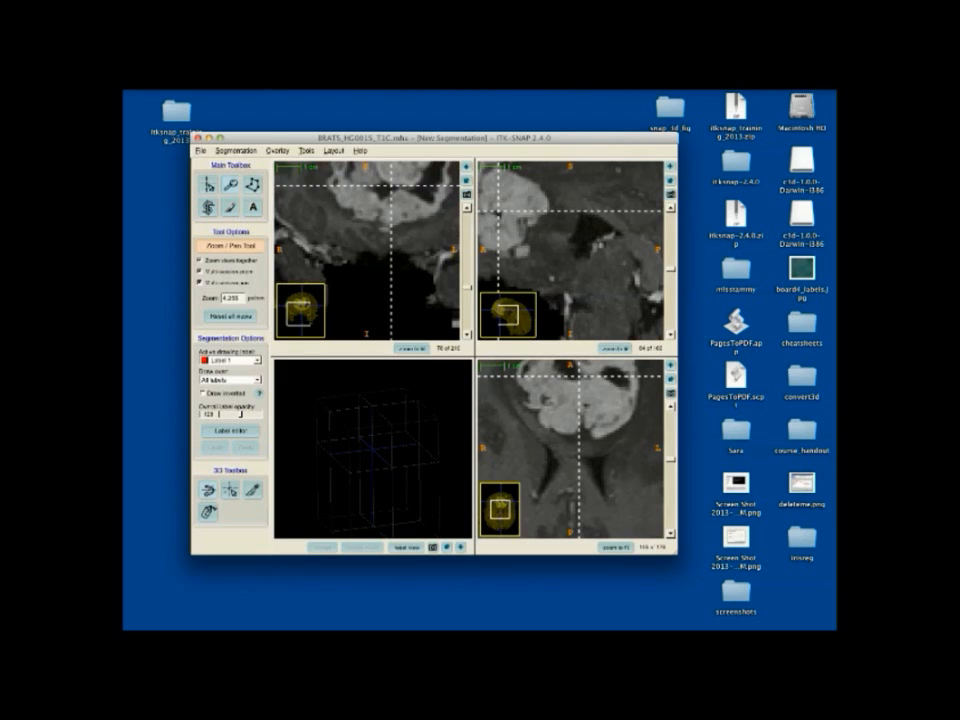
right_drag(370, 268, 370, 222)
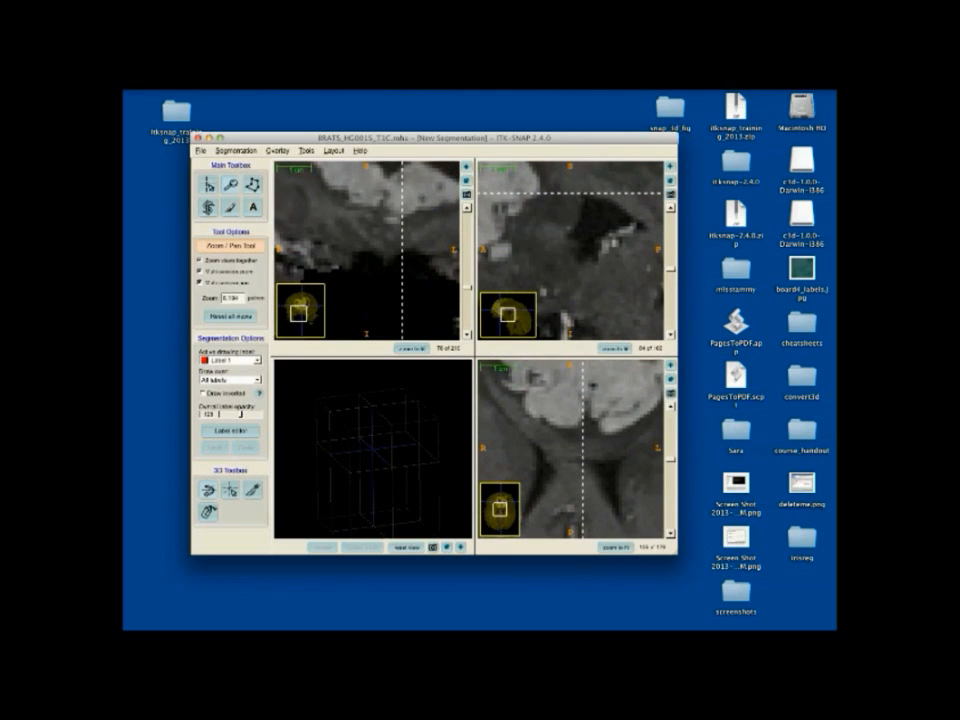
drag(370, 212, 370, 275)
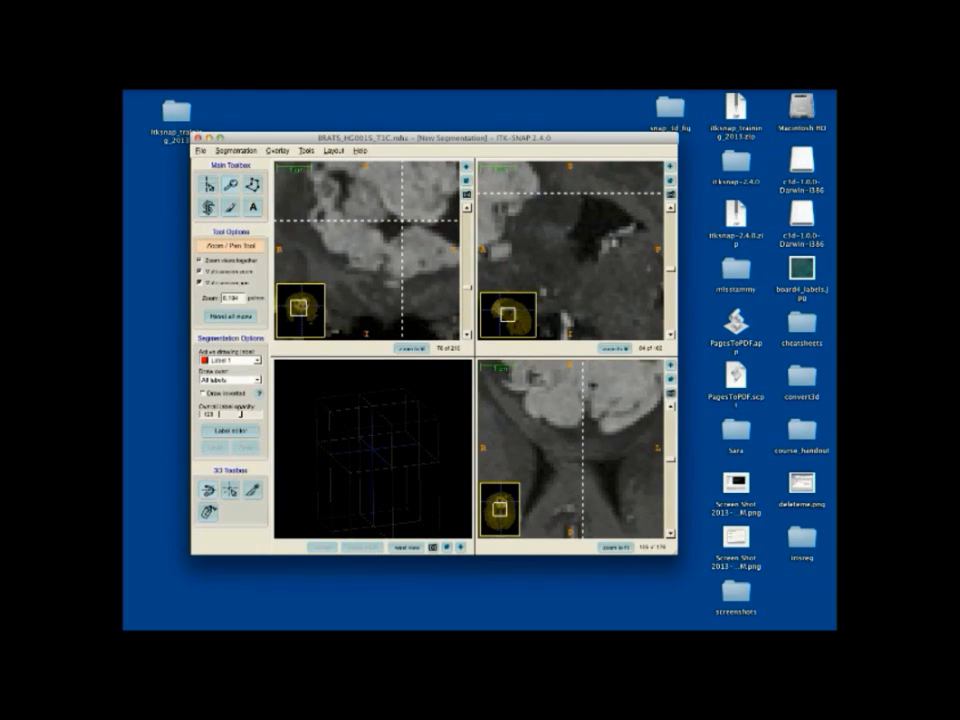
drag(402, 230, 338, 150)
drag(304, 326, 291, 306)
right_drag(366, 220, 366, 317)
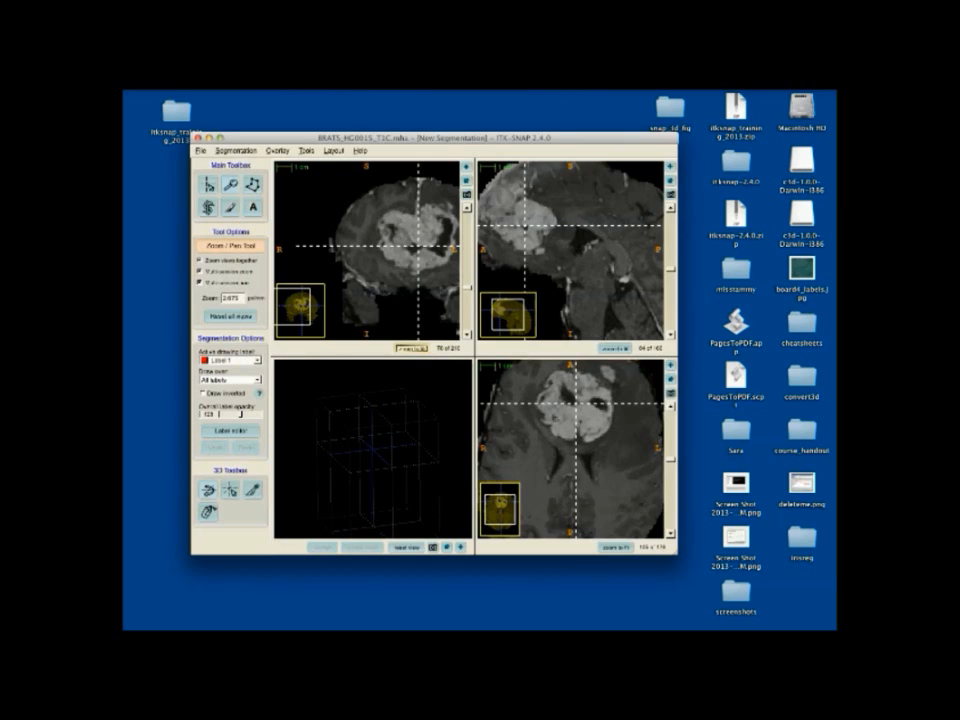
Fit the linked slice views to their windows and zoom in again from the axial view.
click(411, 349)
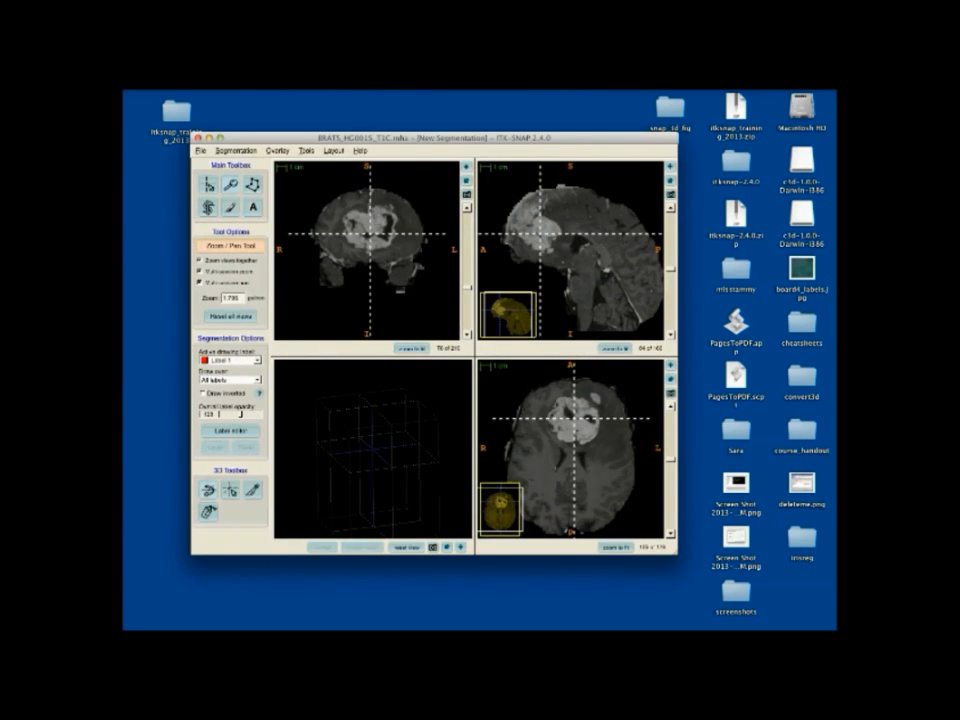
click(615, 547)
click(615, 547)
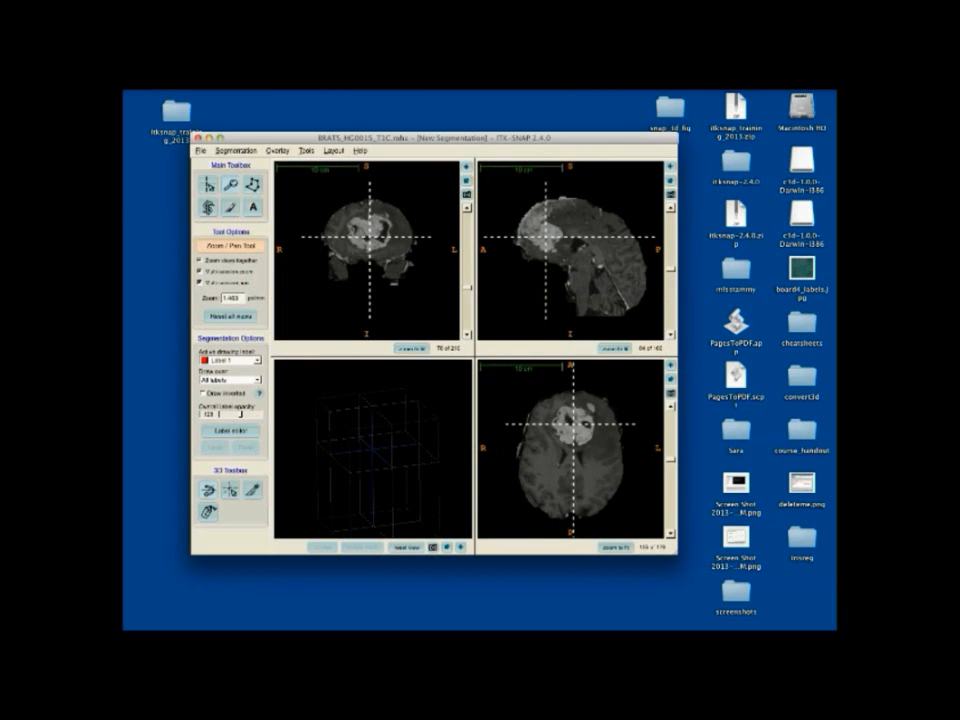
right_drag(590, 510, 590, 422)
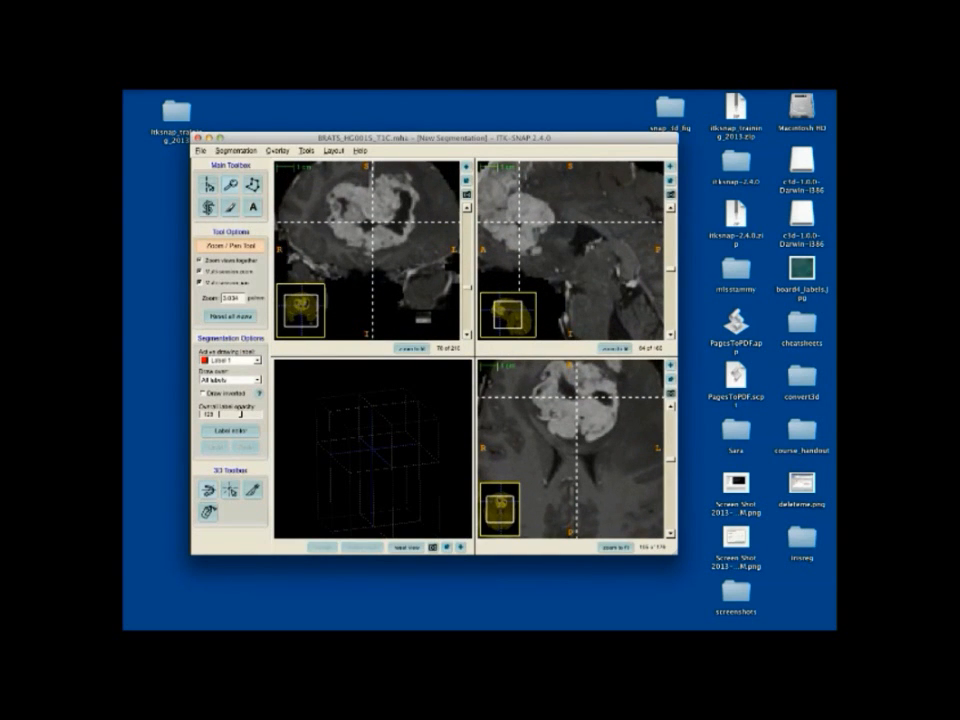
key(super+Tab)
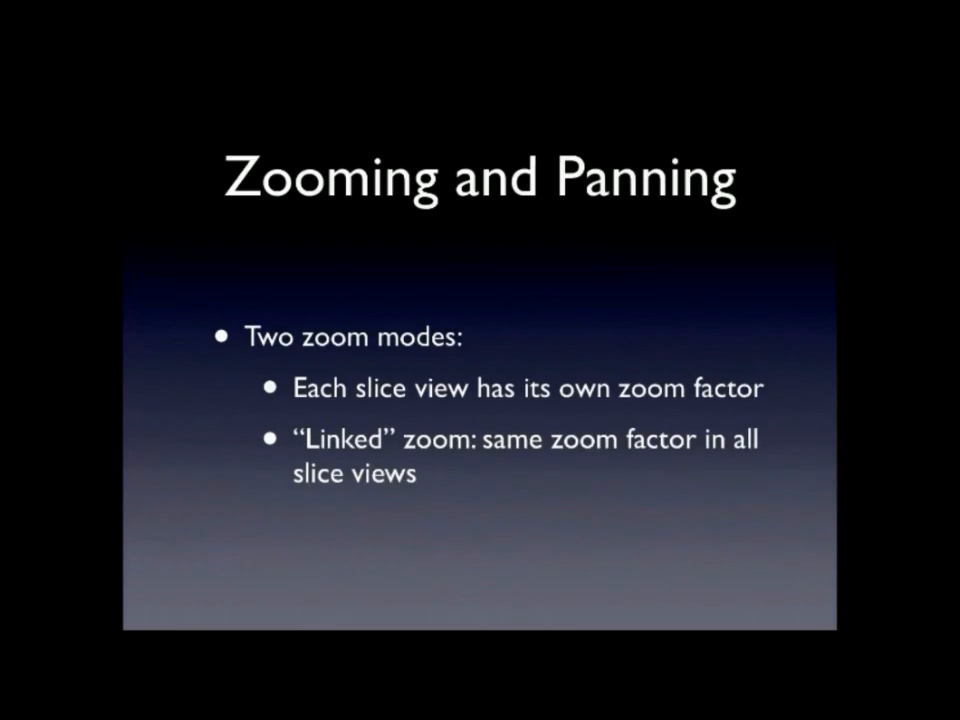
key(Right)
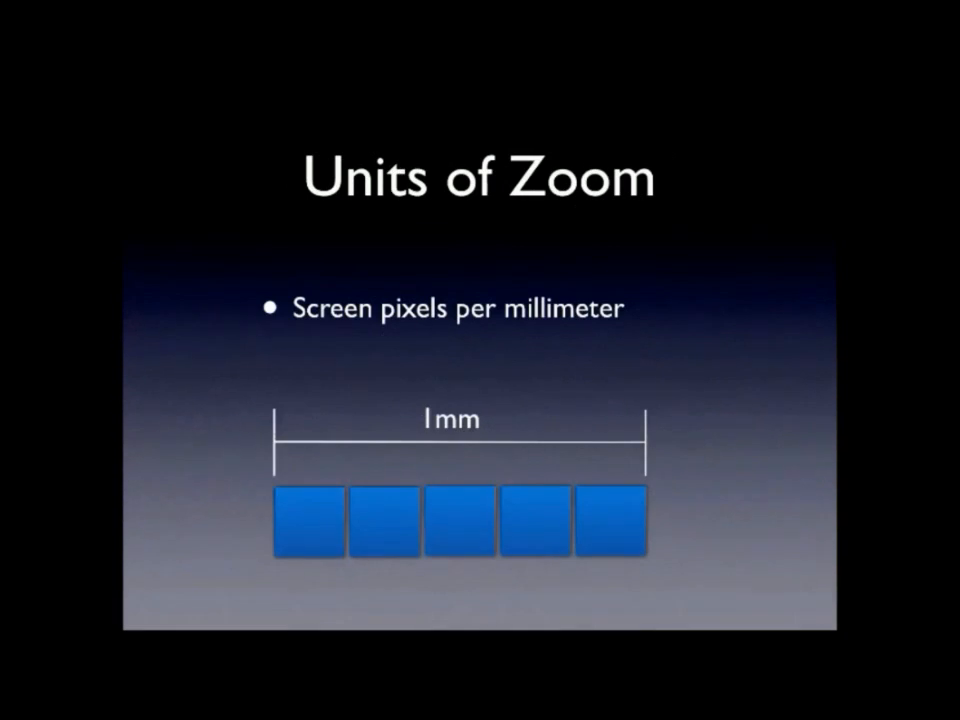
key(Right)
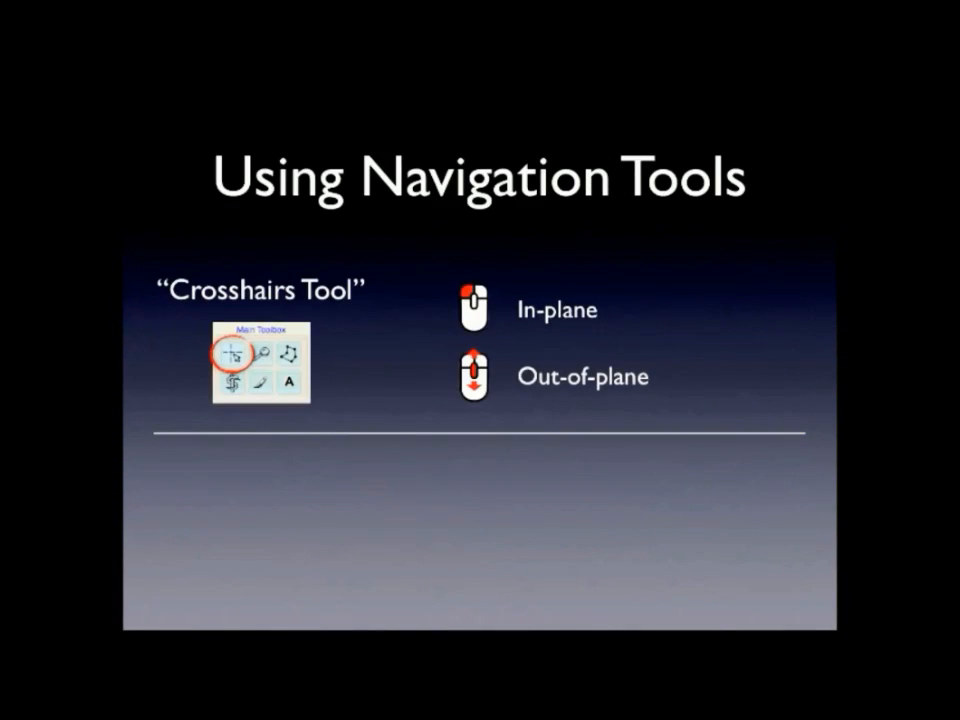
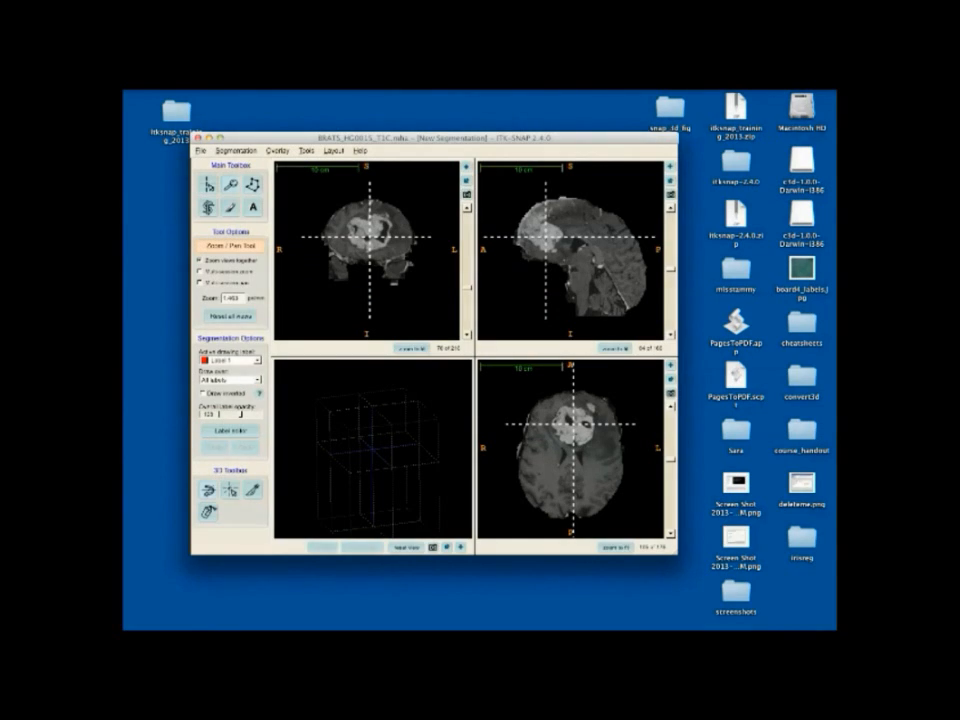
Open the image contrast settings, move the Layer Inspector lower, and set the histogram cutoff to 5.0%.
click(306, 150)
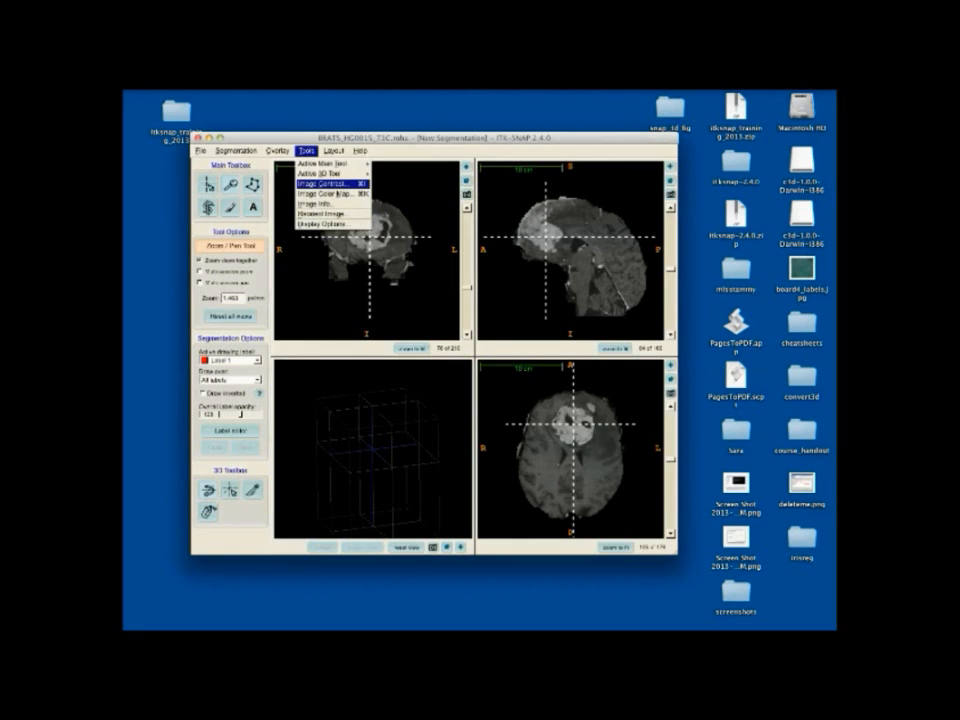
click(326, 184)
drag(420, 150, 471, 267)
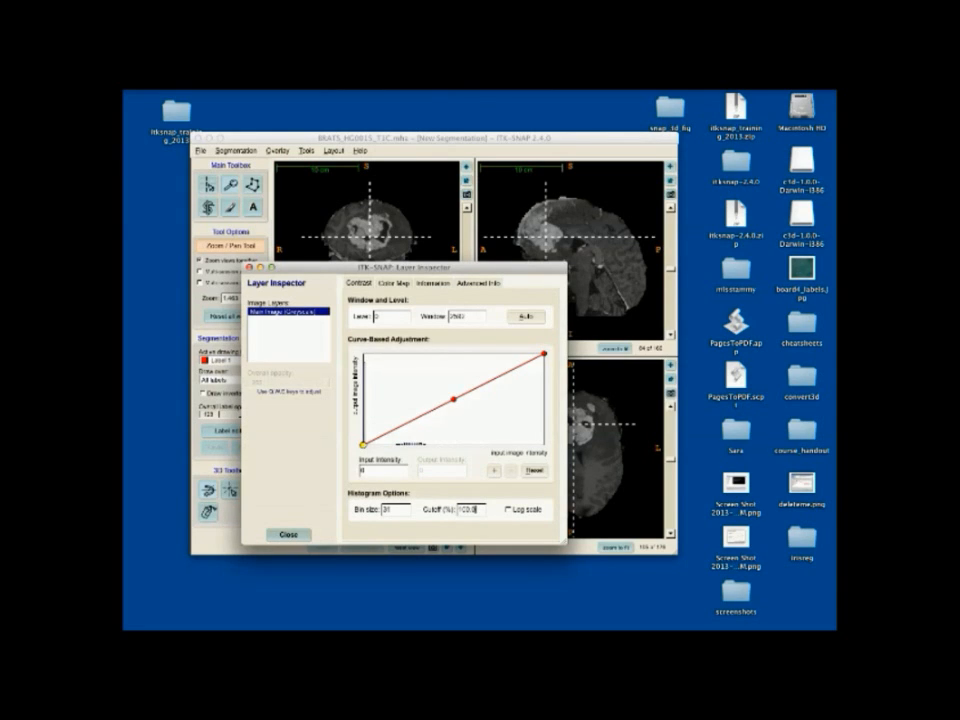
double_click(469, 509)
text(9)
key(Tab)
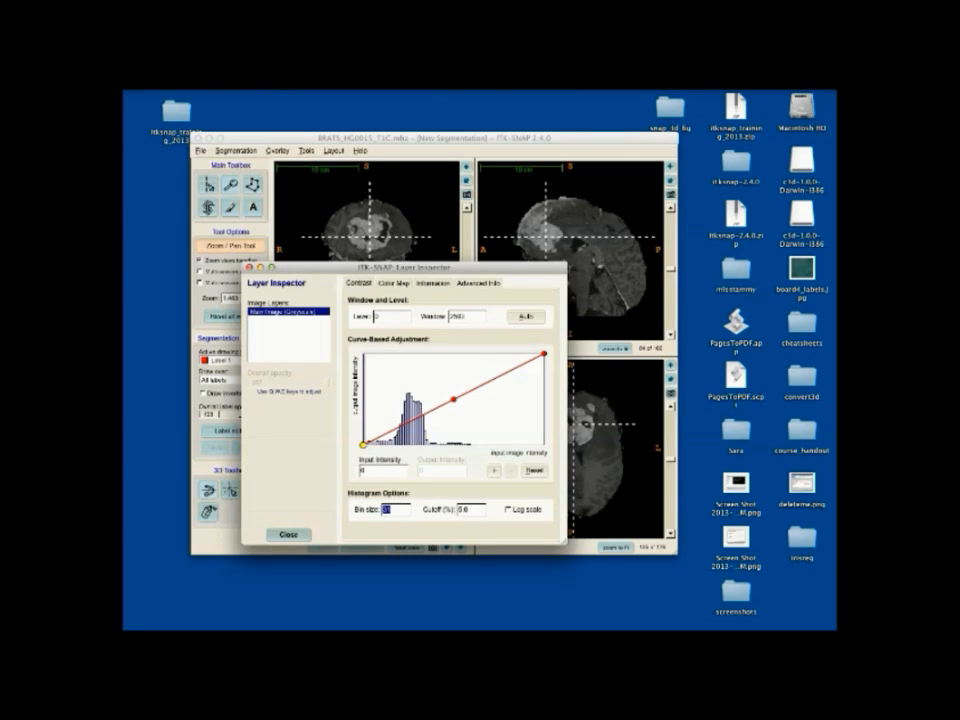
Auto-adjust the main image's window and level, and move the Layer Inspector off the slices to browse the axial view.
click(525, 316)
drag(544, 353, 470, 353)
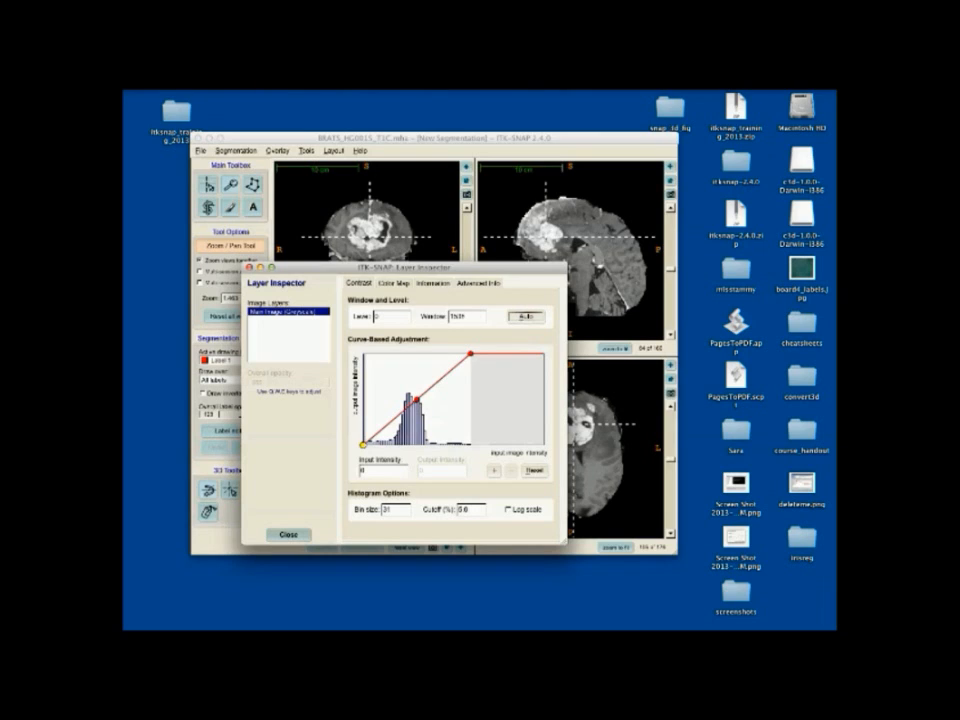
drag(331, 267, 266, 323)
scroll(573, 447, down, 5)
scroll(573, 447, up, 20)
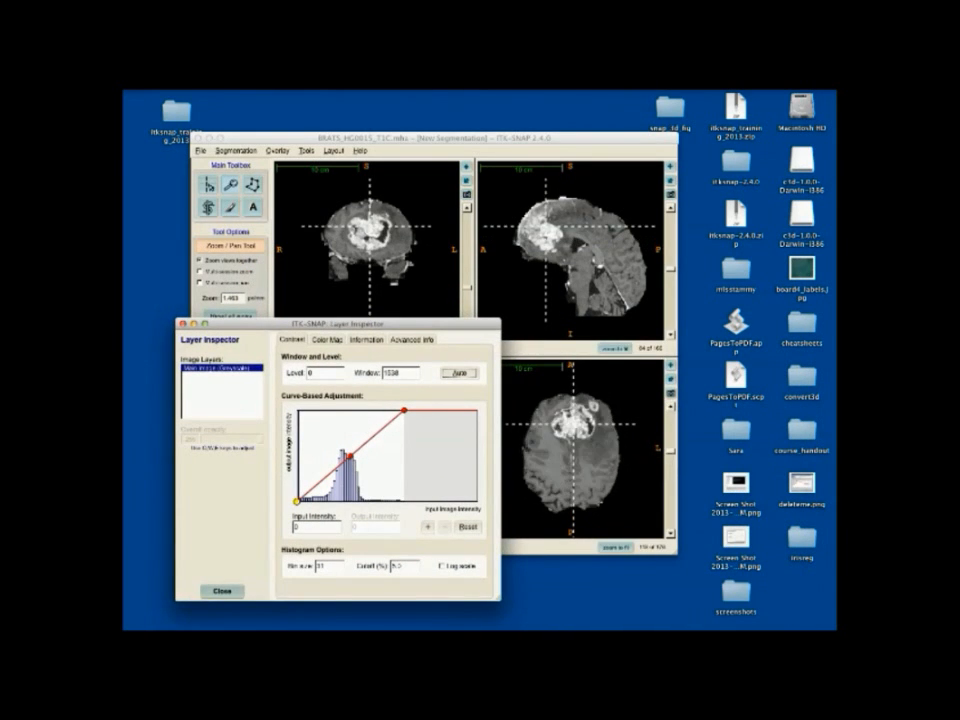
Go to a lower axial slice below the tumour and set the main image's contrast window to 1500.
scroll(573, 447, down, 20)
scroll(573, 447, down, 14)
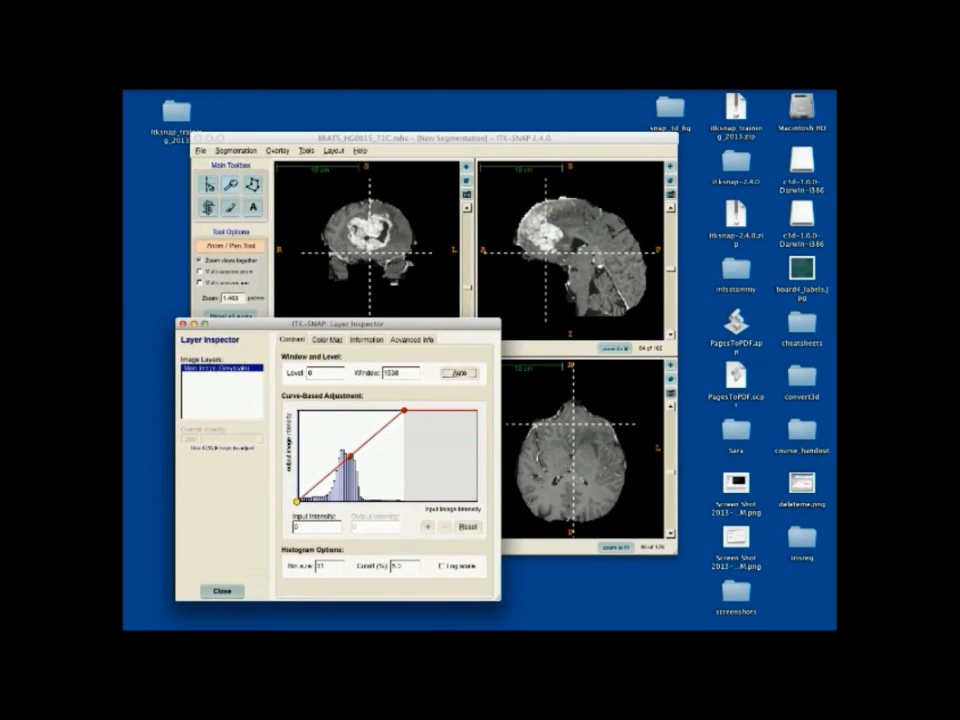
click(400, 373)
key(BackSpace)
key(BackSpace)
key(BackSpace)
text(500)
key(Return)
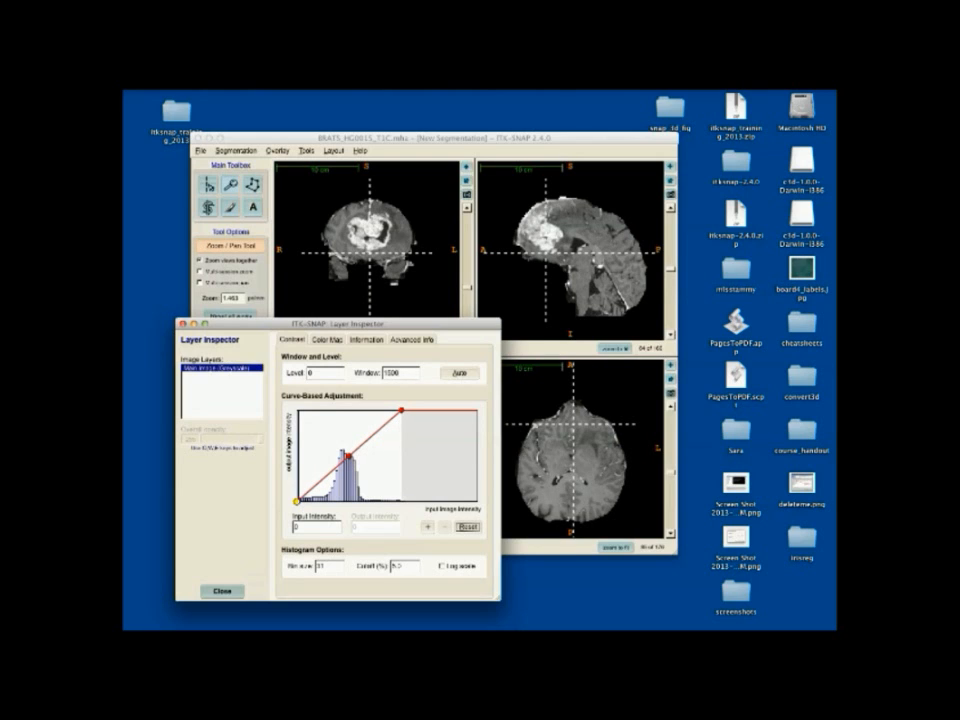
Move the contrast curve's upper end to input intensity about 1535 and its middle control point to about 423 input, 0.14 output.
mouse_move(401, 410)
mouse_down()
mouse_move(377, 410)
mouse_move(424, 410)
mouse_move(355, 410)
mouse_move(428, 410)
mouse_move(364, 410)
mouse_move(403, 410)
mouse_up()
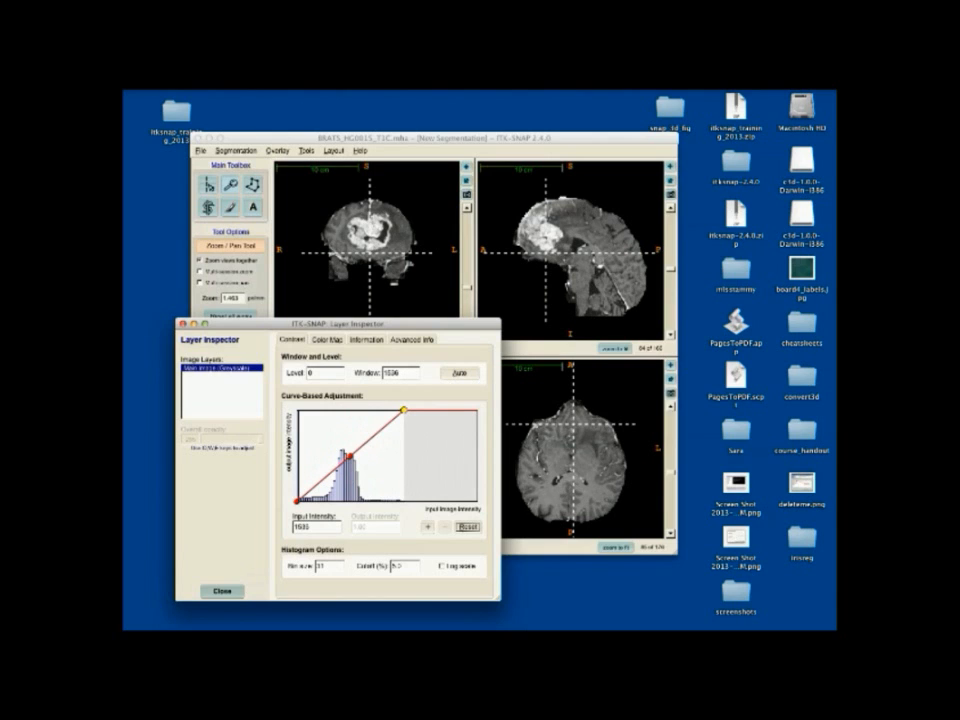
mouse_move(297, 500)
mouse_down()
mouse_move(335, 500)
mouse_move(297, 501)
mouse_up()
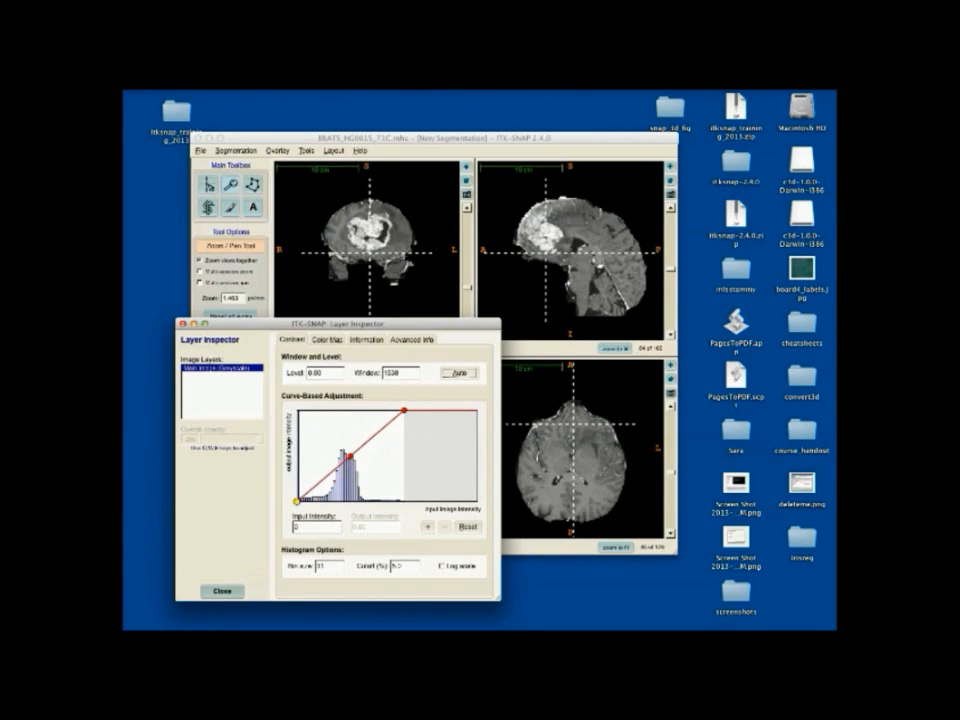
drag(349, 456, 326, 489)
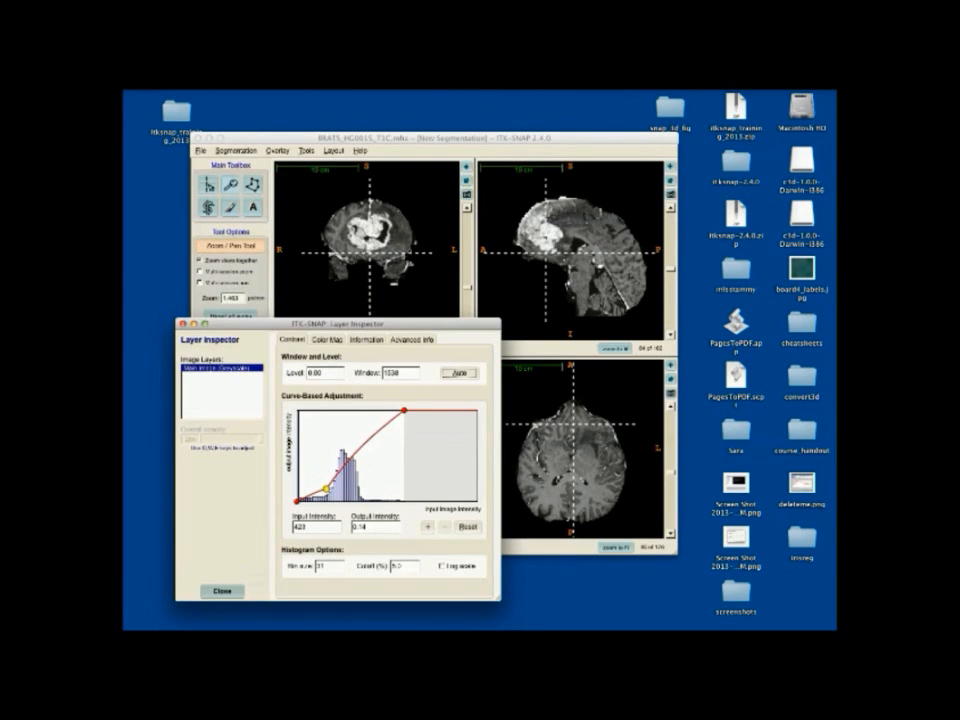
Add a control point to the contrast curve and shape an S-curve through about 423 input, 0.11 output and 960 input, 0.81 output.
click(427, 526)
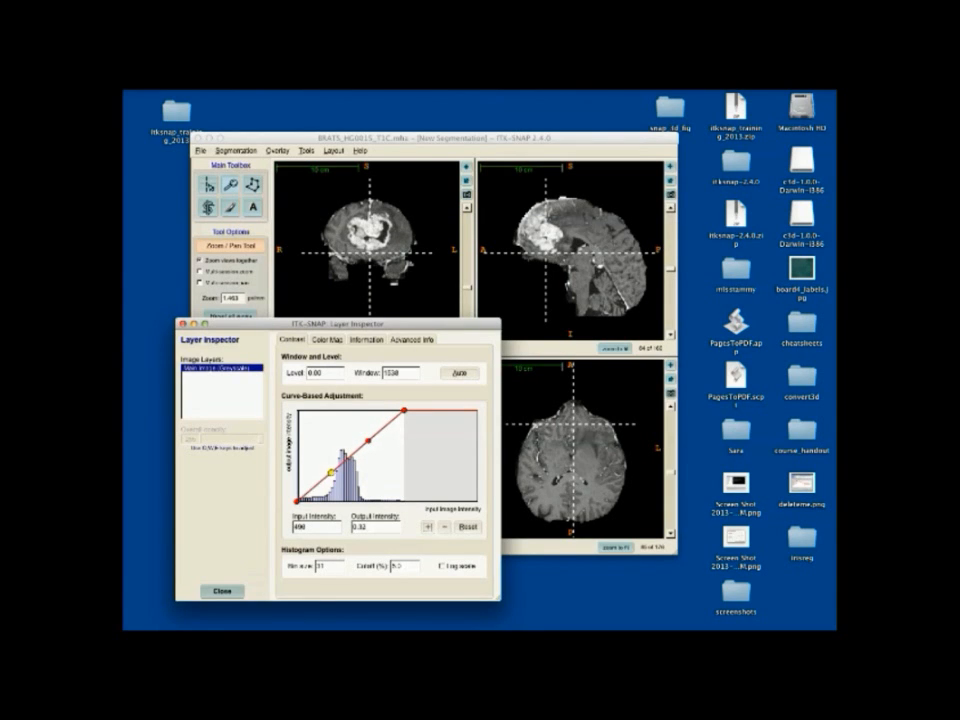
drag(332, 470, 326, 487)
drag(368, 440, 364, 417)
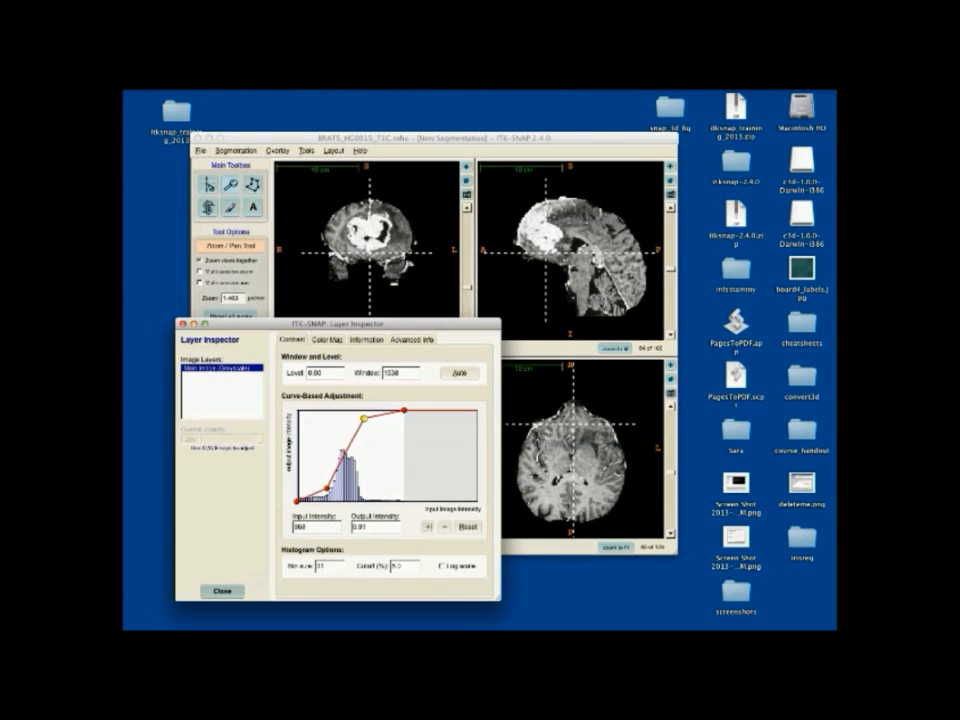
drag(364, 417, 362, 423)
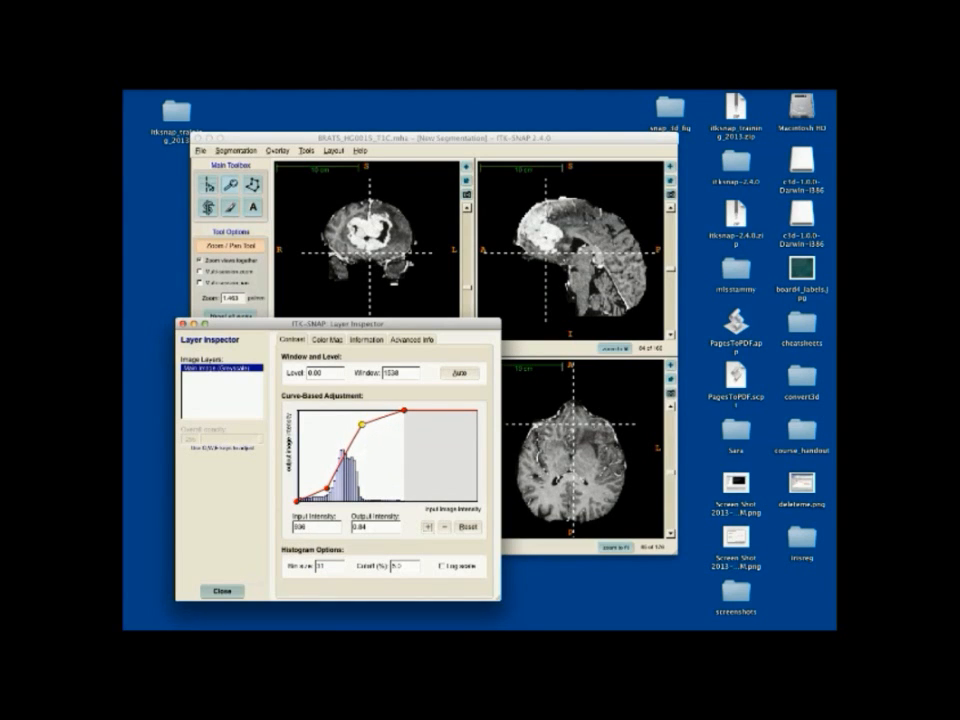
drag(327, 489, 326, 491)
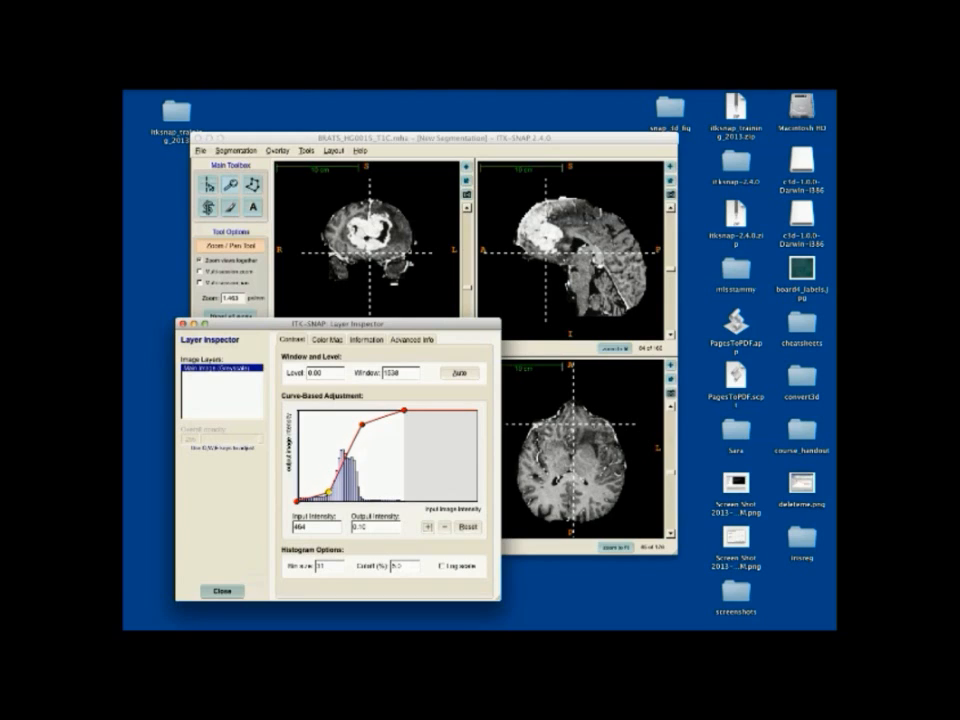
click(364, 424)
click(328, 491)
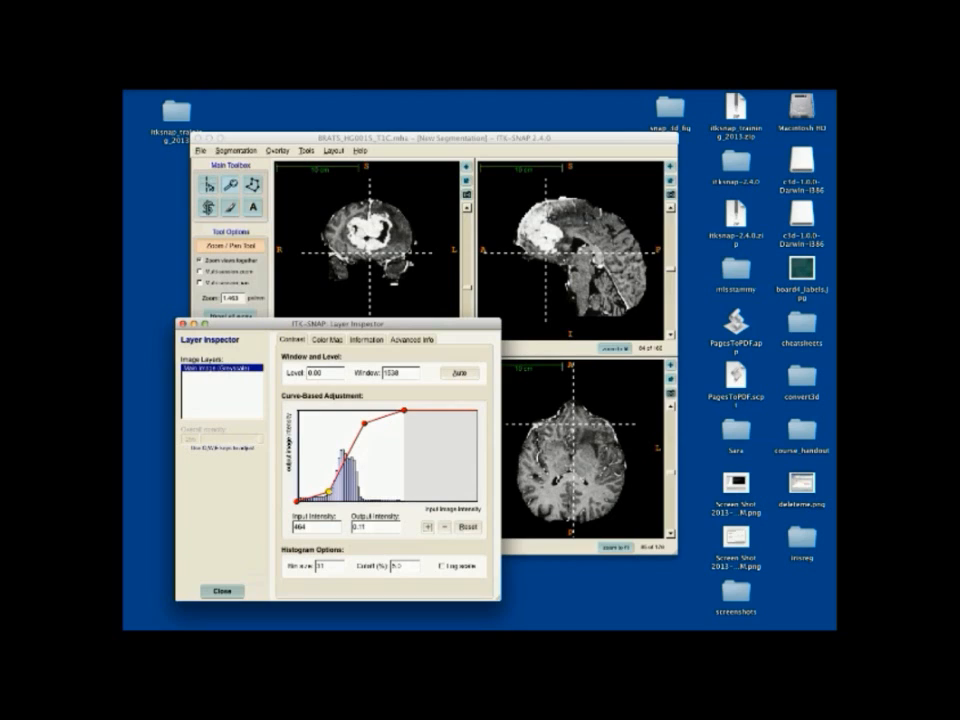
drag(328, 491, 324, 491)
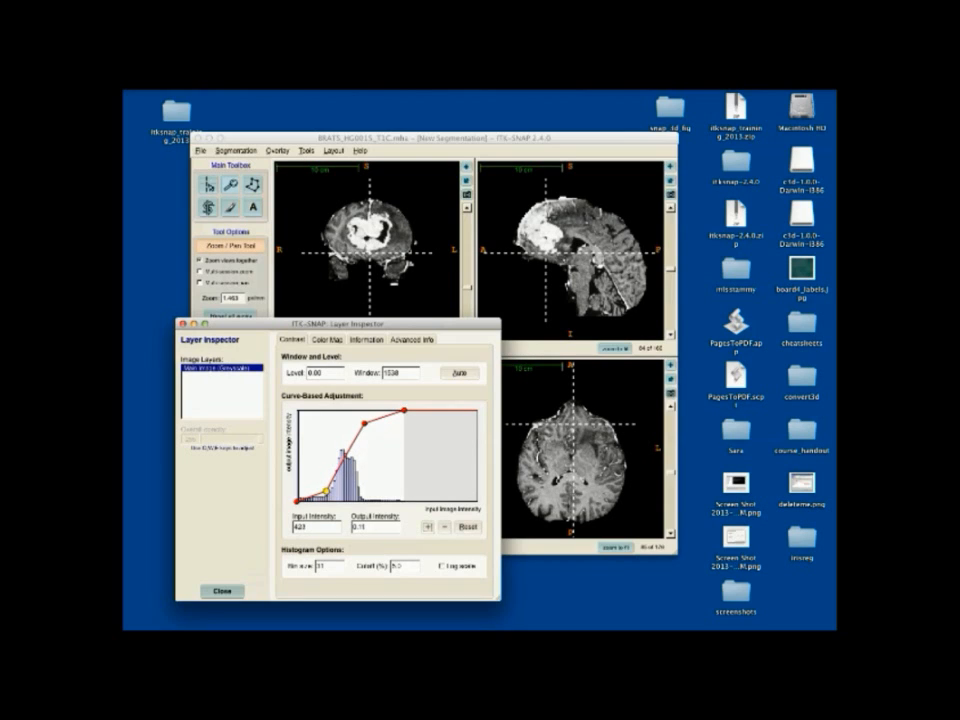
click(363, 427)
Browse the slices to examine the tumour and surrounding tissue with the S-shaped contrast curve.
scroll(580, 255, up, 7)
scroll(573, 455, down, 8)
scroll(573, 455, up, 8)
scroll(573, 455, up, 15)
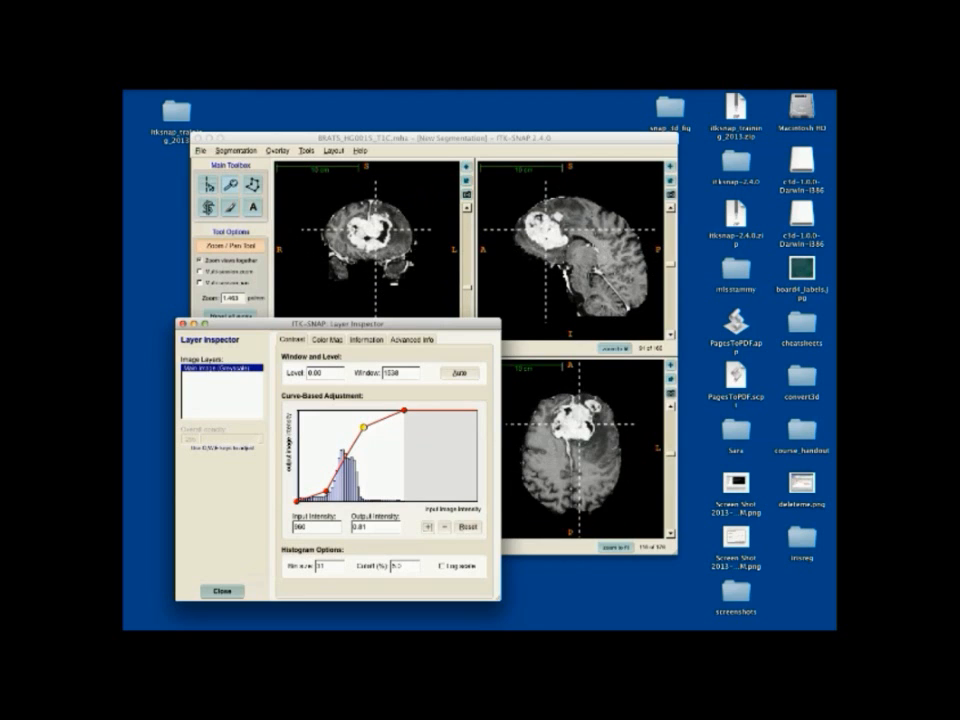
scroll(573, 455, down, 15)
scroll(573, 455, up, 10)
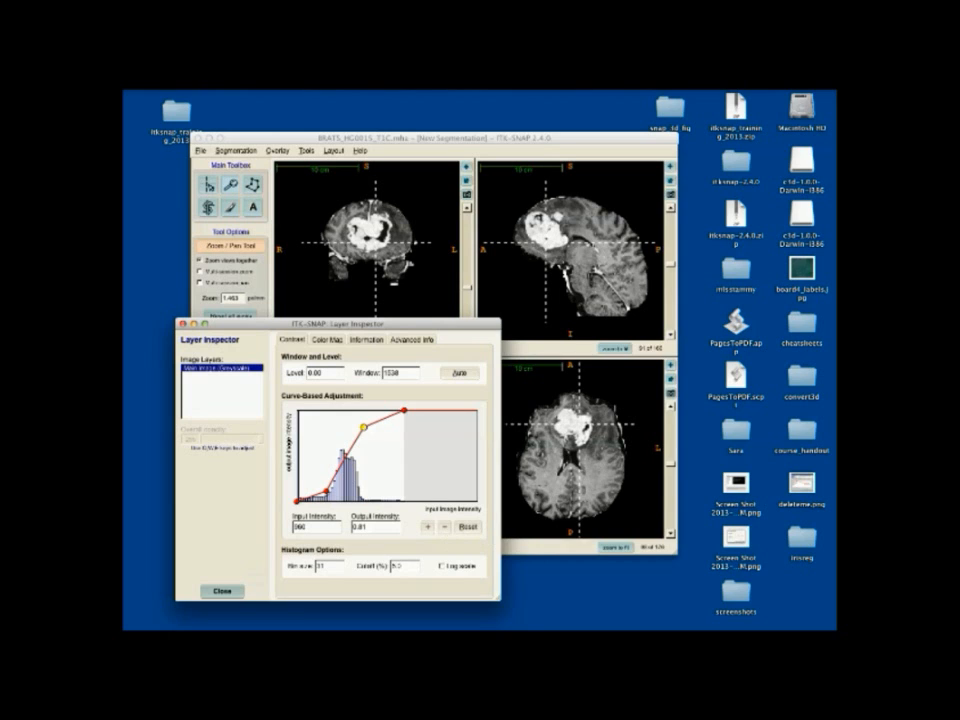
Open the colour map settings, move the Layer Inspector off the upper slices, and apply the Jet preset.
click(326, 339)
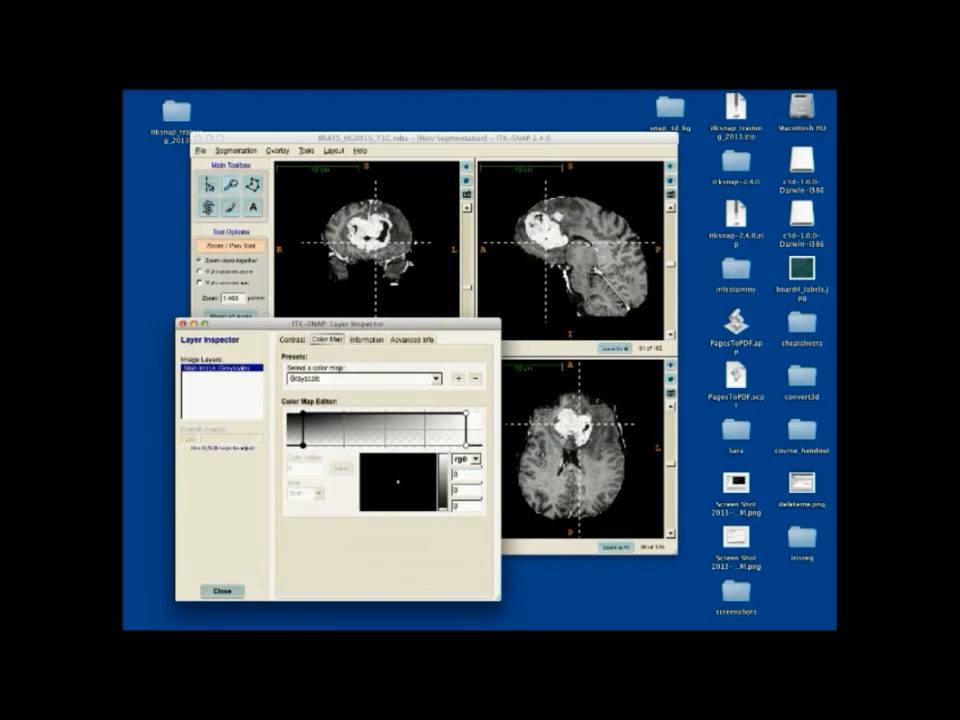
drag(330, 323, 522, 356)
click(556, 412)
click(500, 422)
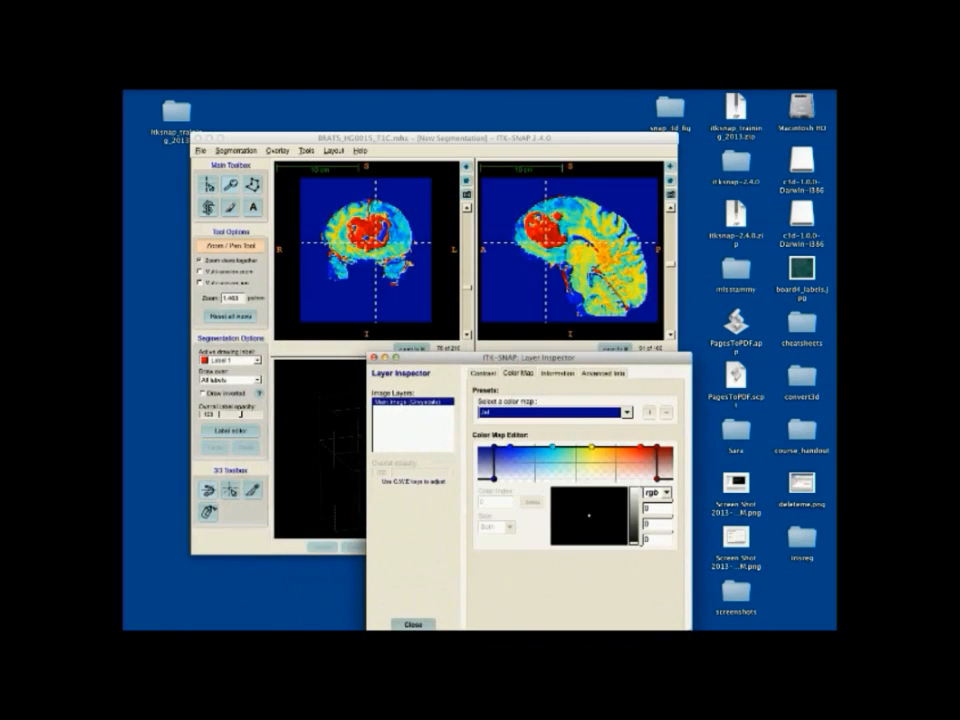
Try the other colour map presets on the main image and settle on Hot.
click(556, 412)
click(530, 423)
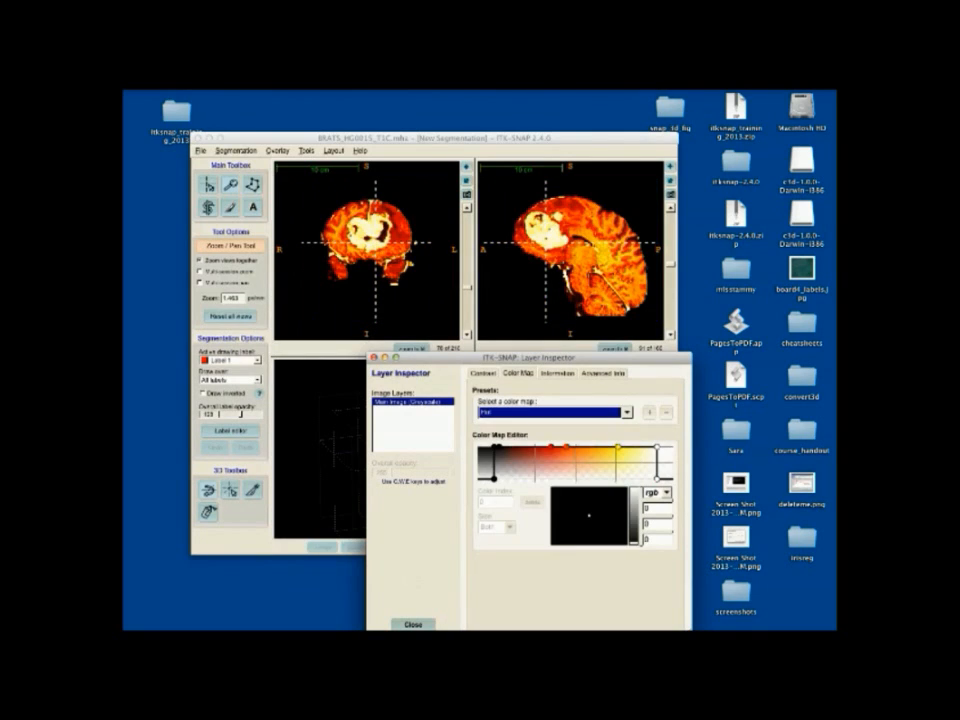
click(556, 412)
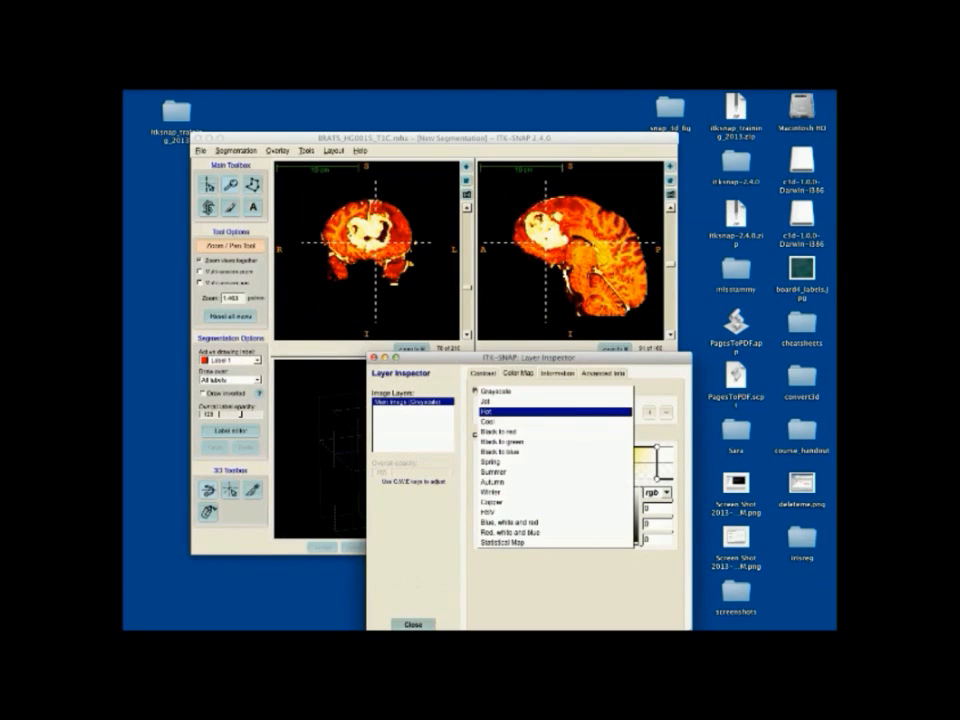
click(556, 412)
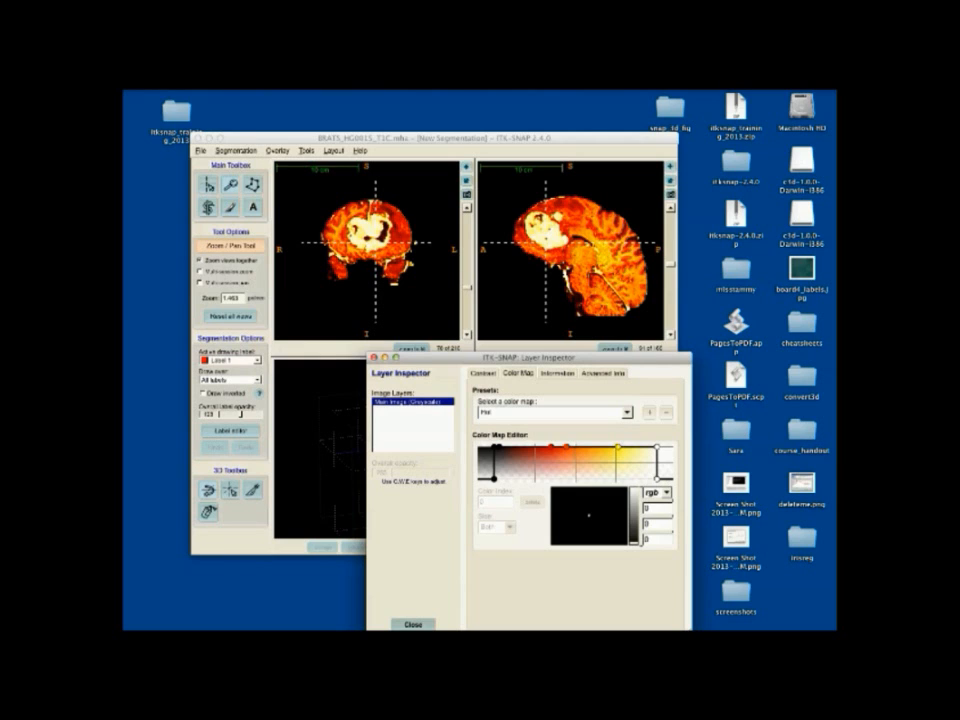
click(556, 412)
click(550, 422)
click(556, 412)
click(550, 399)
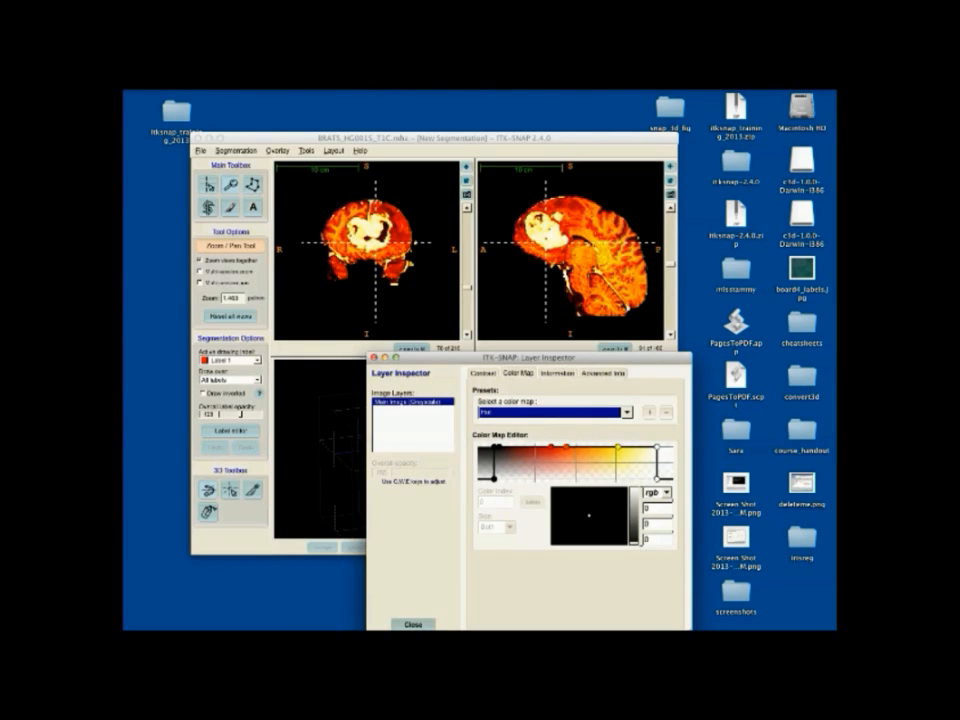
Recolour the Hot map's three coloured control points to magenta, light blue and pink (RGB 1.000, 0.537, 0.604).
click(551, 447)
mouse_move(624, 516)
mouse_down()
mouse_move(604, 534)
mouse_move(589, 506)
mouse_move(604, 503)
mouse_up()
click(566, 447)
mouse_move(608, 510)
mouse_down()
mouse_move(565, 525)
mouse_move(605, 517)
mouse_up()
click(618, 447)
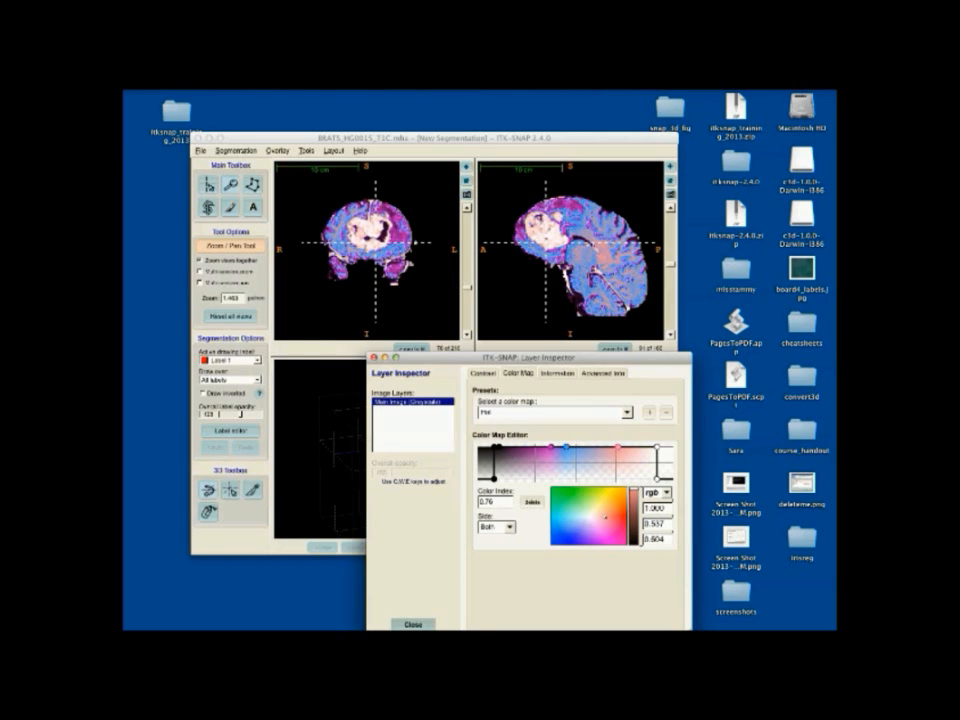
Close the Layer Inspector and browse the axial slices in the customised colours.
click(413, 624)
scroll(571, 450, down, 10)
scroll(571, 450, up, 20)
scroll(571, 450, down, 6)
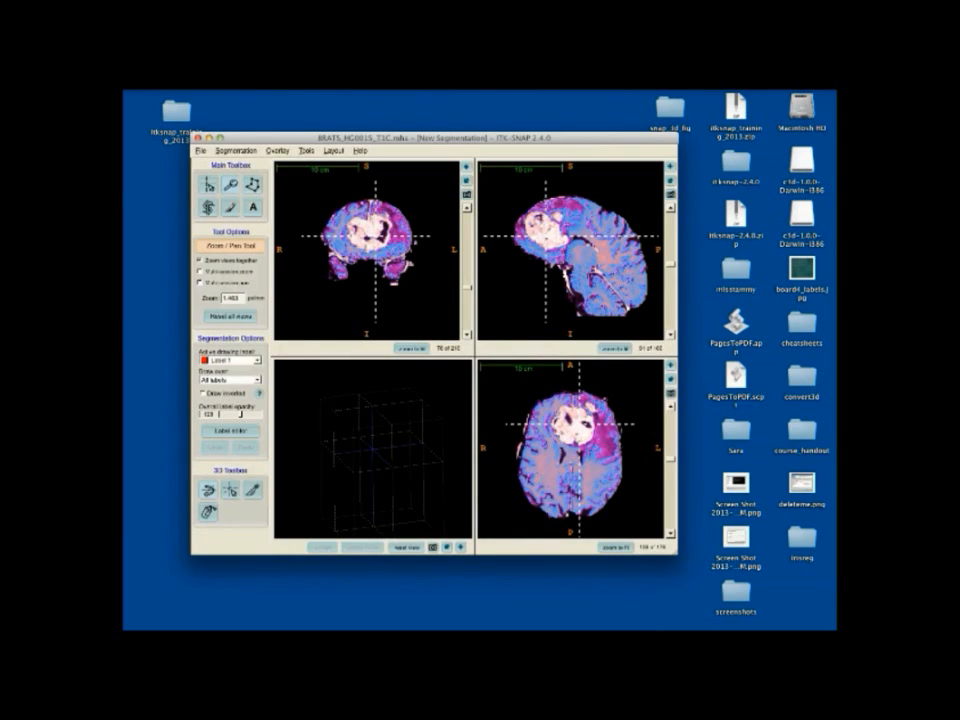
Switch to the slide presentation on changing image contrast.
key(super+Tab)
key(super+Tab)
key(super+shift+Tab)
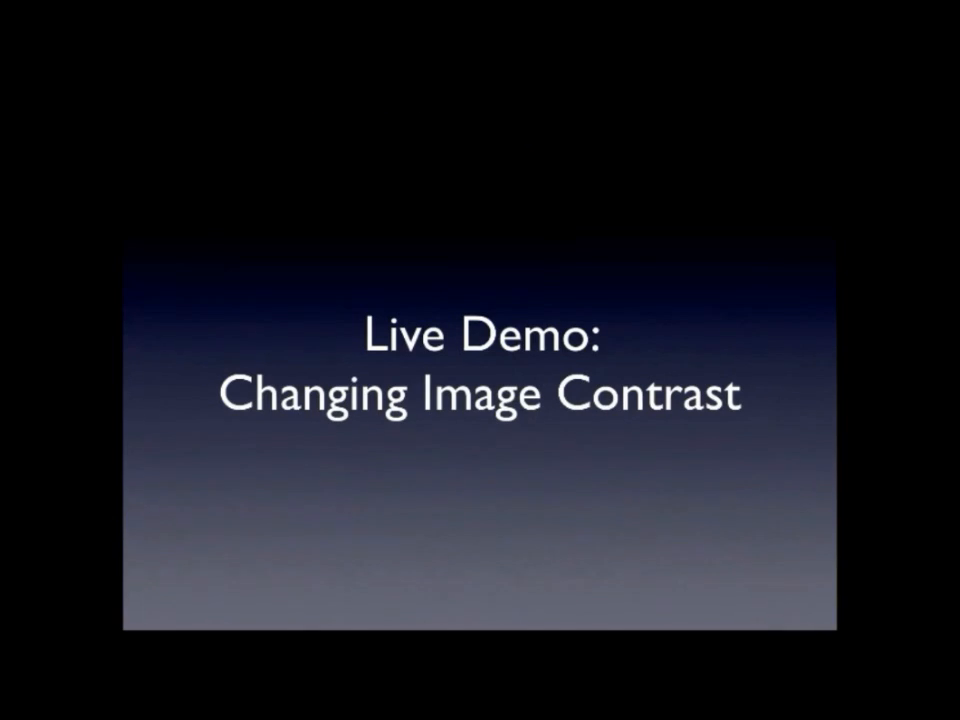
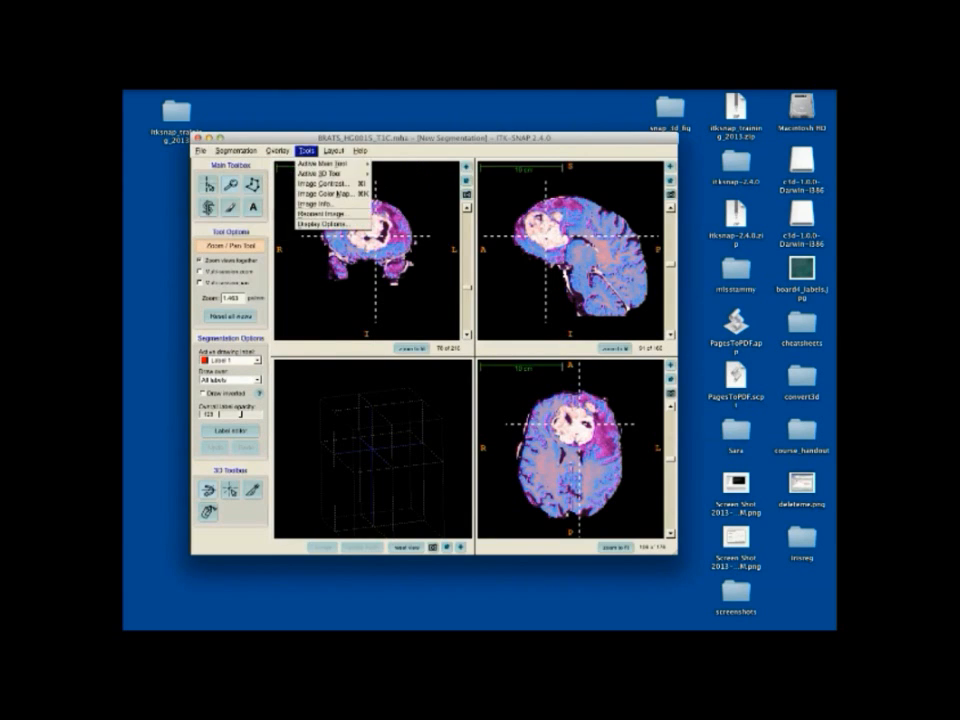
Open the image contrast settings, reset the adjustment curve, and auto-adjust the window and level.
click(325, 183)
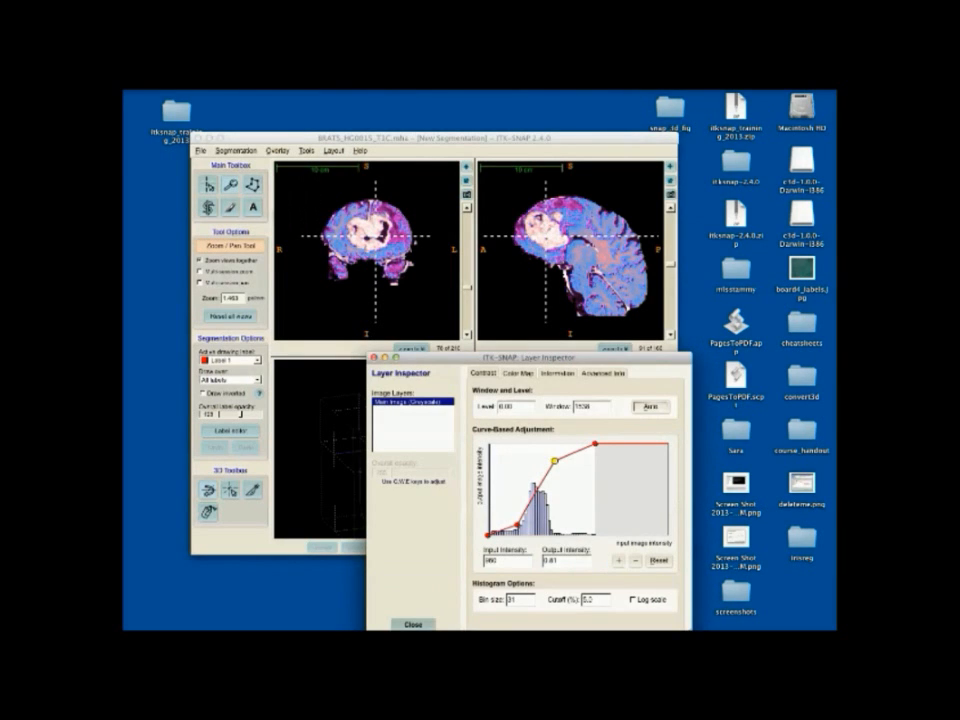
click(658, 561)
click(650, 407)
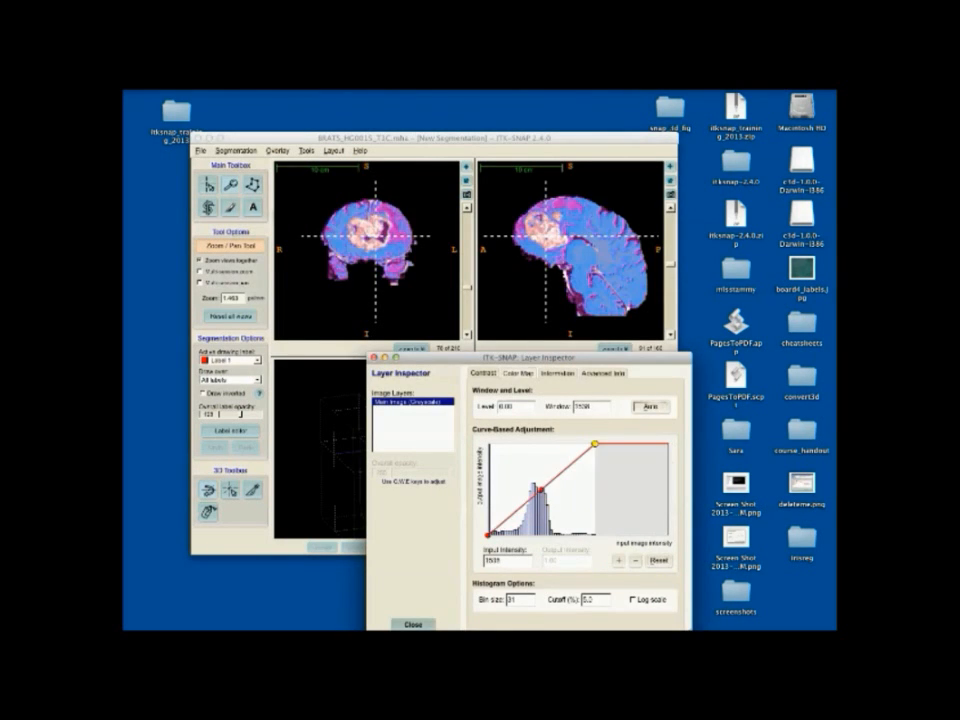
Apply the Grayscale colour map, rerun the automatic contrast adjustment, and close the Layer Inspector.
click(516, 372)
click(548, 411)
click(536, 392)
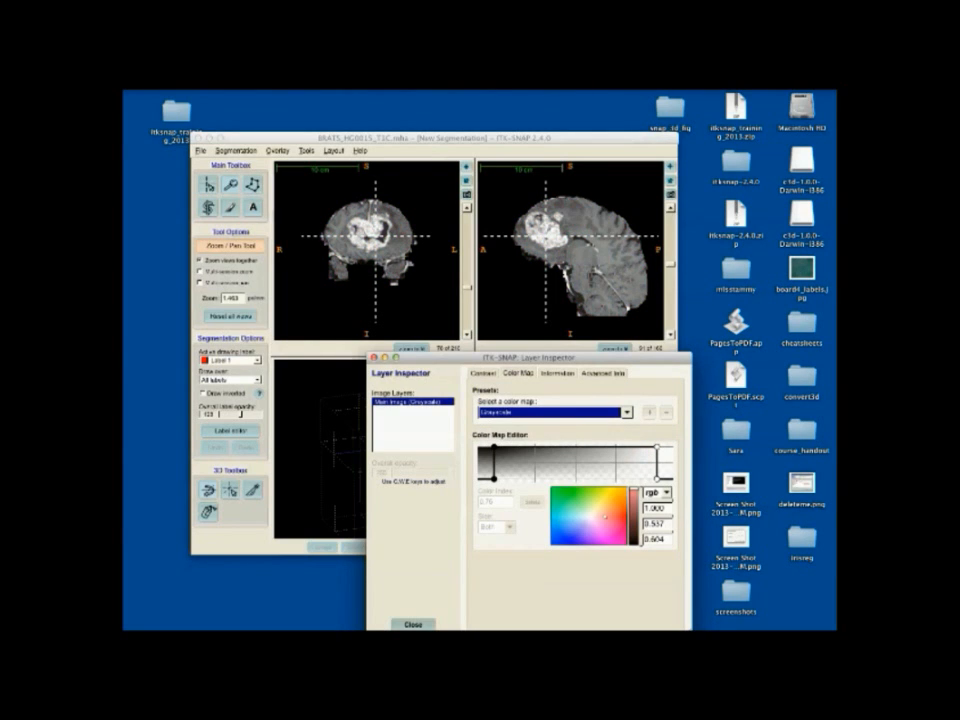
click(483, 373)
click(650, 407)
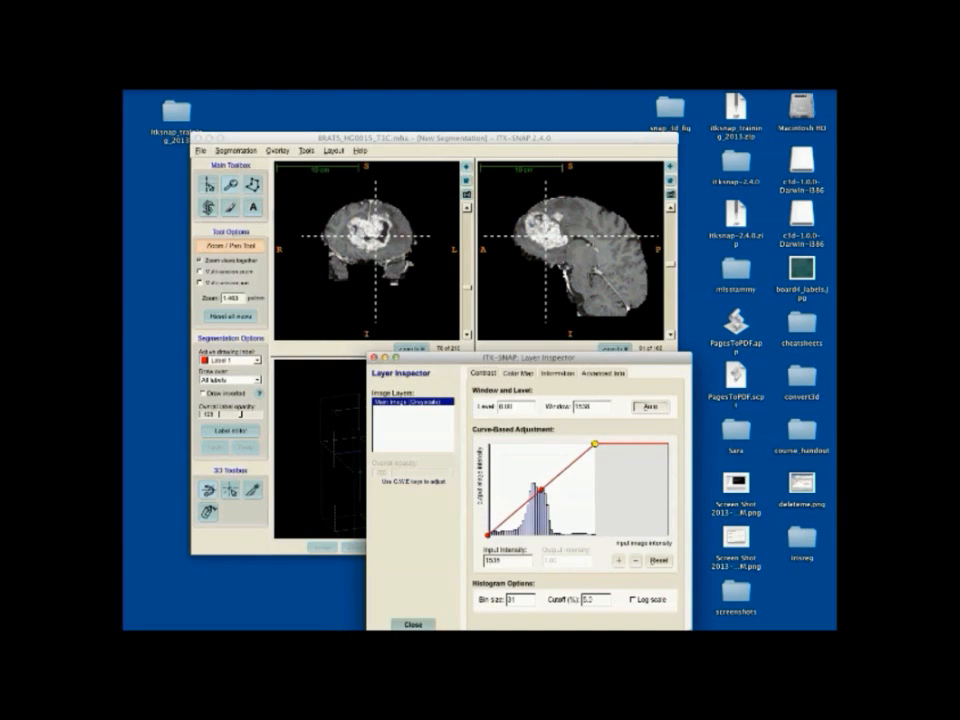
click(413, 625)
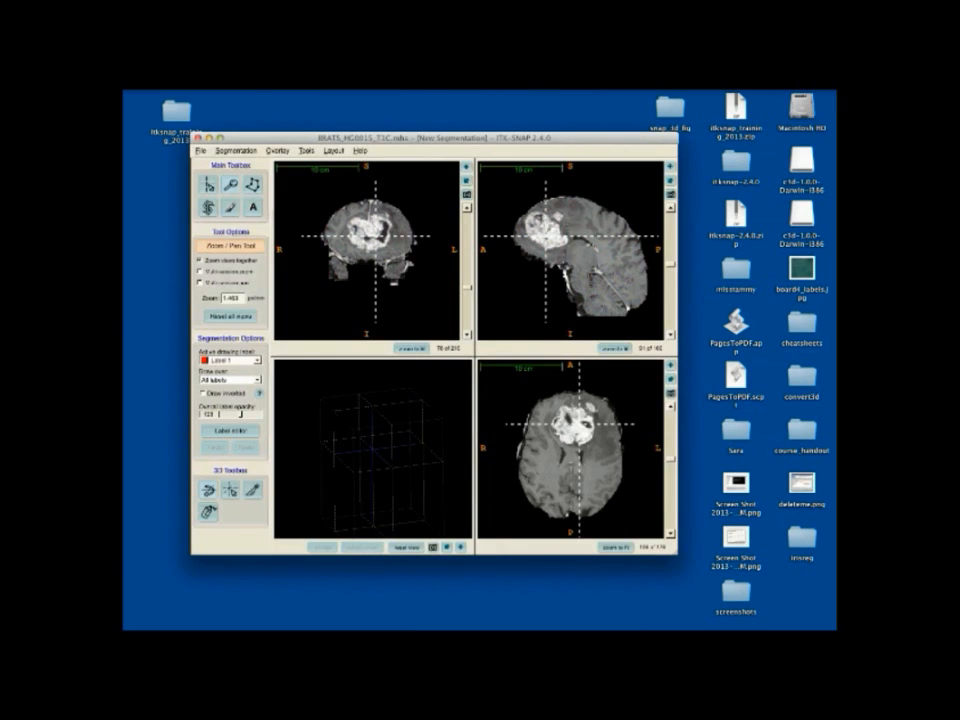
Load BRATS_HG0015_truth.mha from the braintumor folder as the segmentation image, keeping the MetaImage format.
click(236, 150)
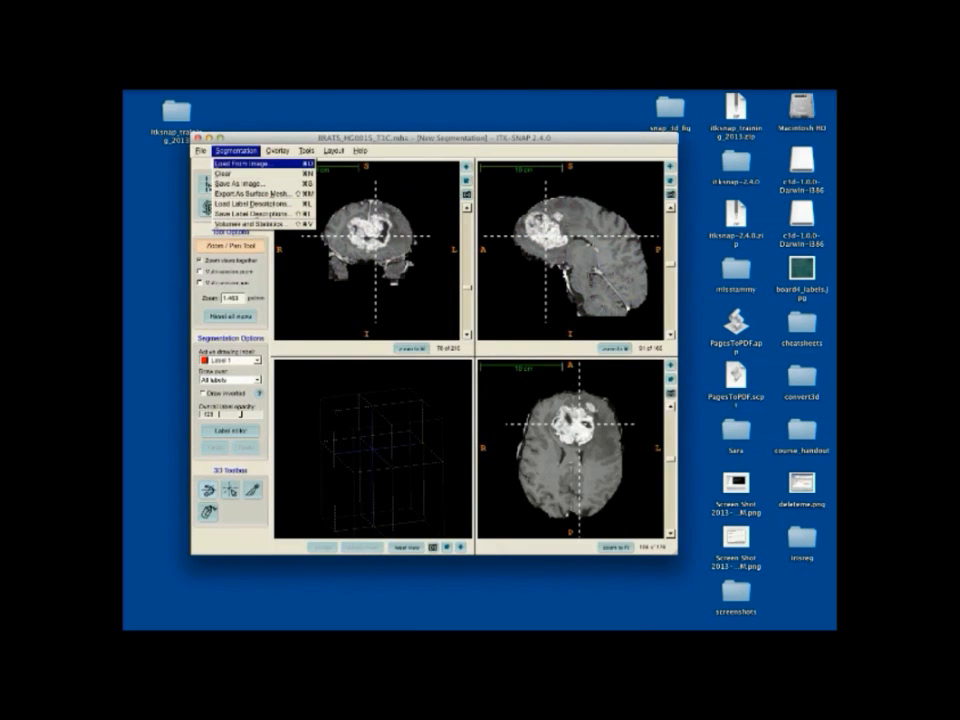
click(245, 163)
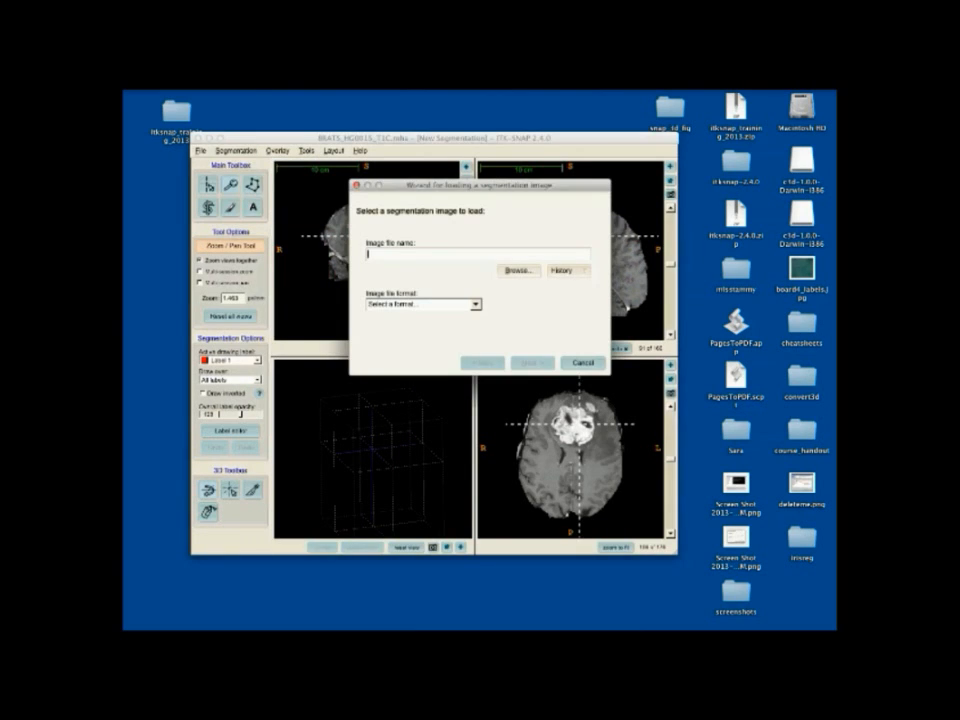
drag(480, 185, 490, 211)
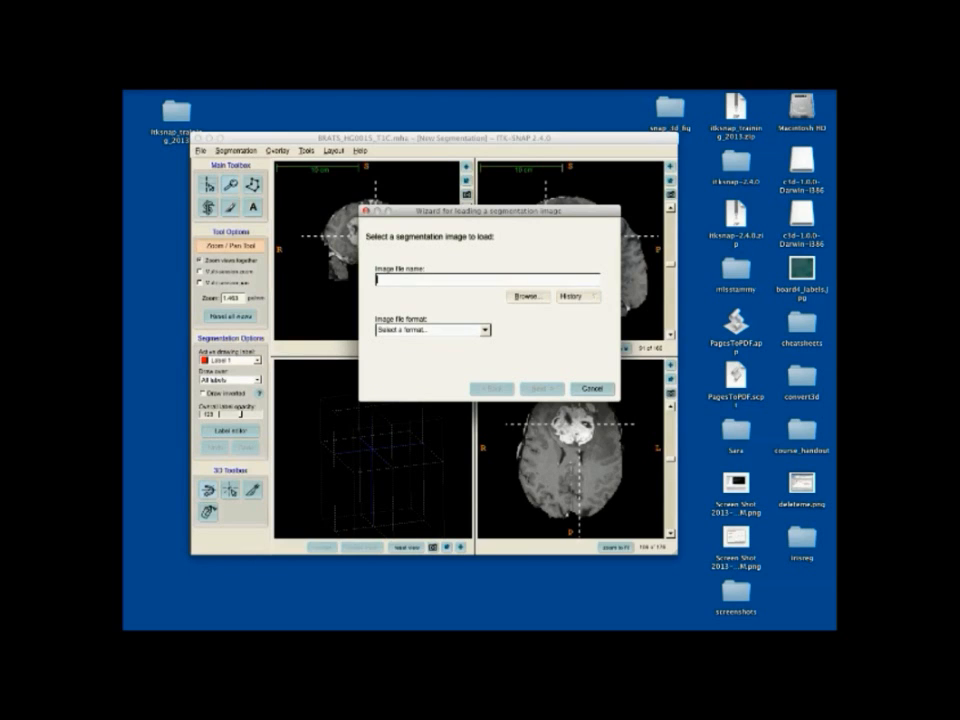
click(528, 296)
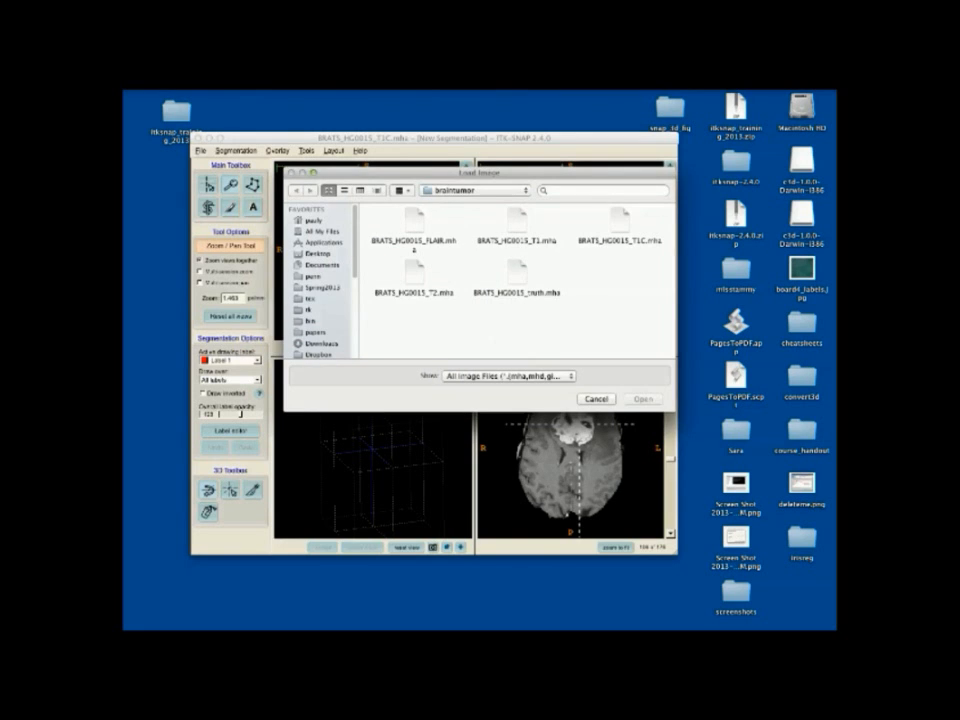
click(516, 277)
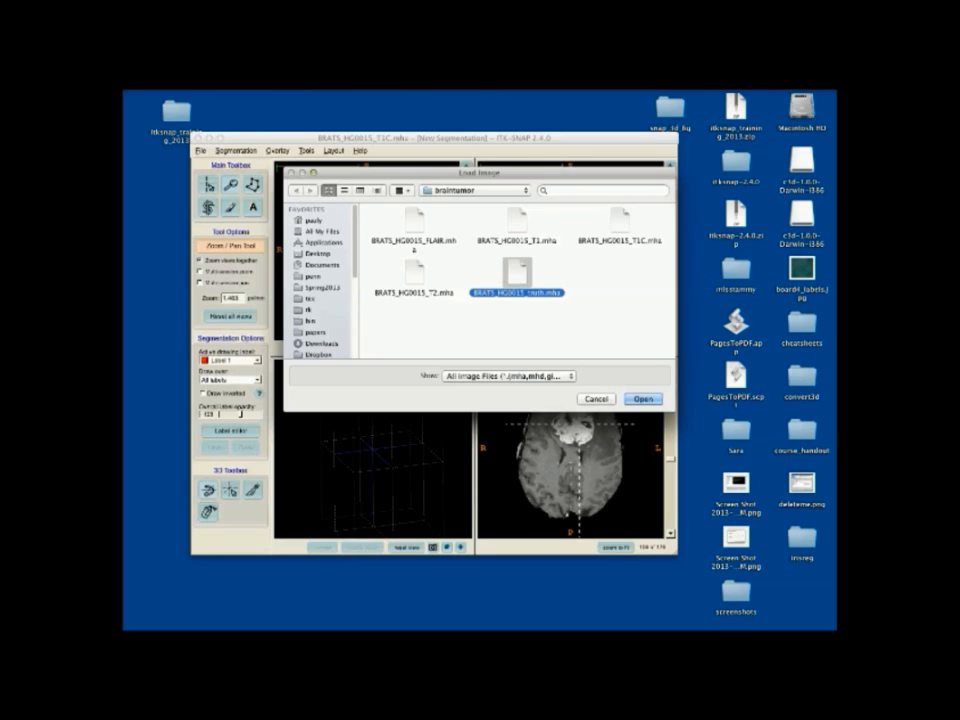
key(Return)
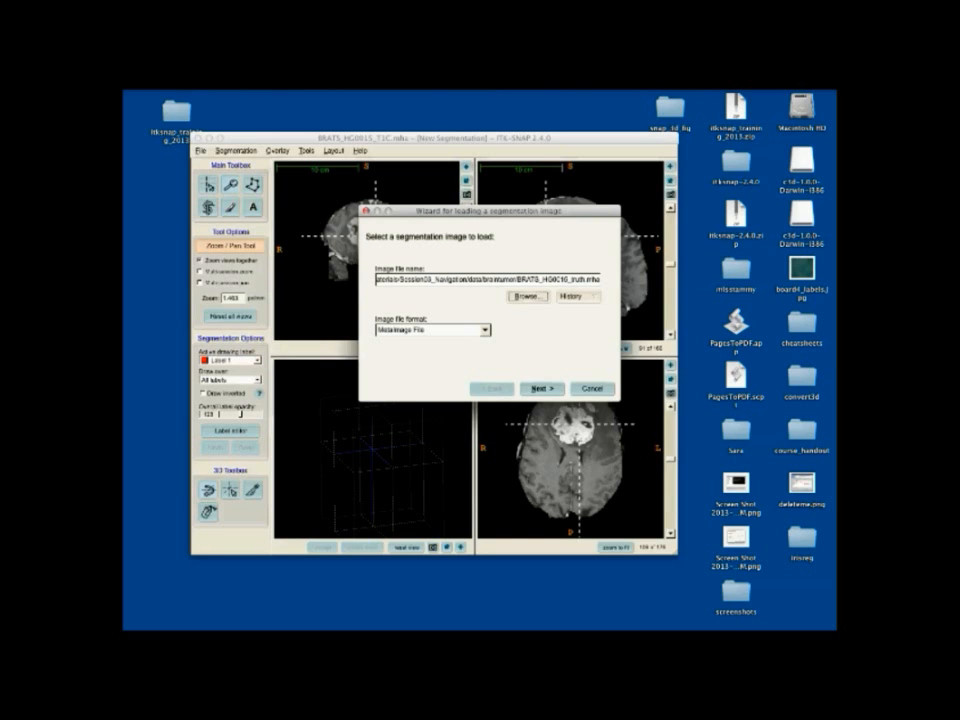
click(542, 389)
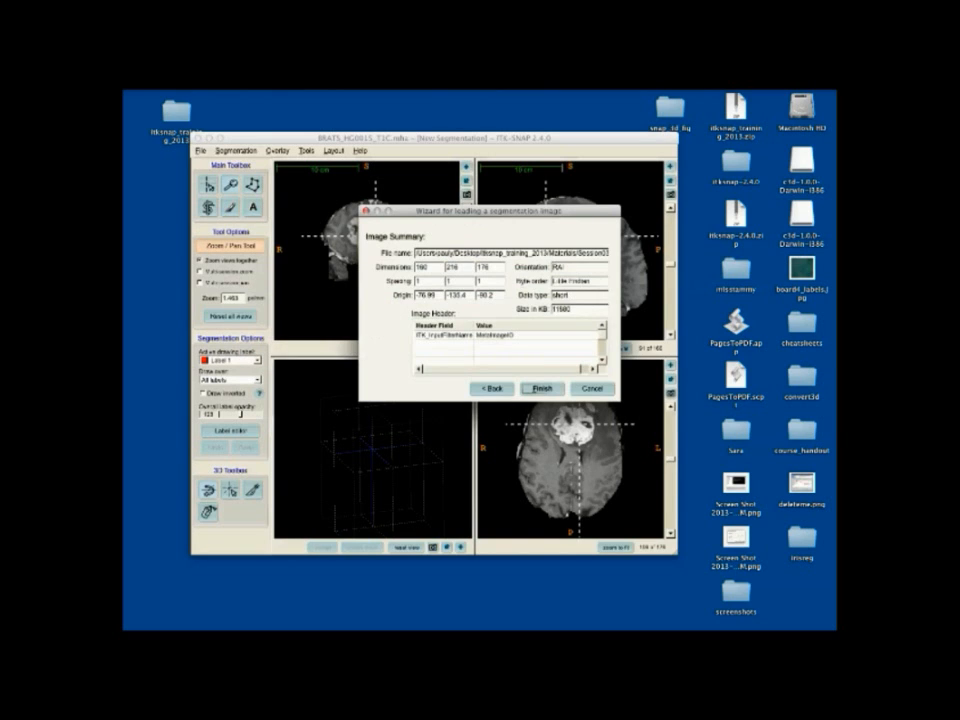
click(542, 389)
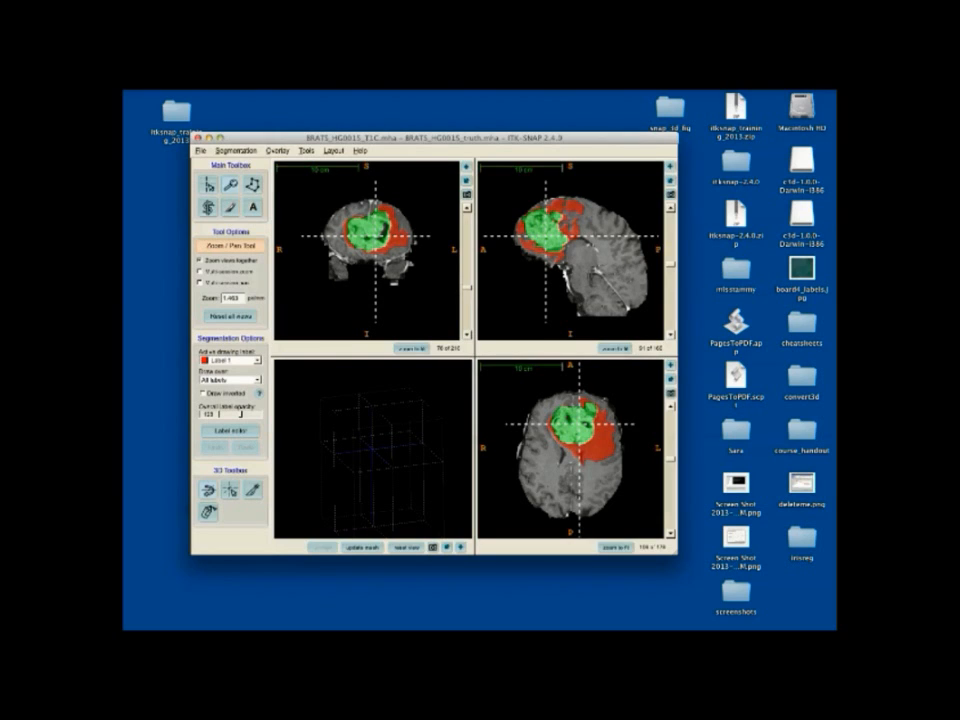
Compare the segmentation at full and reduced overall label opacity, and toggle its visibility over the brain image.
mouse_move(241, 414)
mouse_down()
mouse_move(224, 414)
mouse_move(254, 414)
mouse_up()
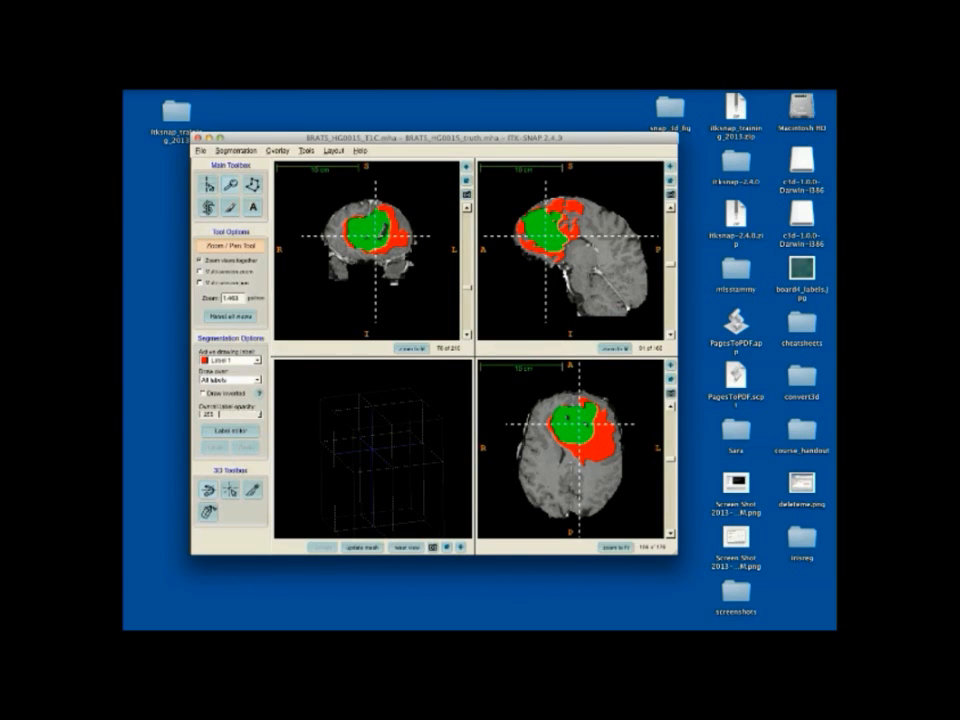
mouse_move(254, 414)
mouse_down()
mouse_move(224, 414)
mouse_move(235, 414)
mouse_up()
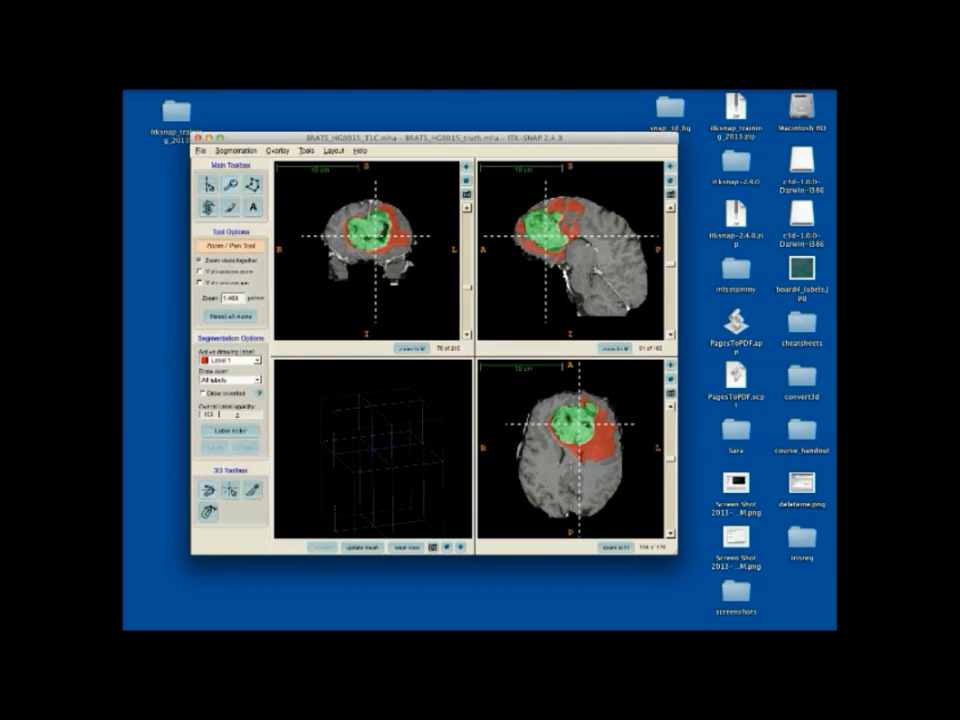
key(s)
key(s)
key(s)
key(s)
key(s)
key(s)
key(s)
key(s)
key(s)
key(s)
Vary the overall label opacity up and down repeatedly, settling on a semi-transparent segmentation over the image.
key(a)
key(a)
key(d)
key(d)
key(d)
key(d)
key(d)
key(d)
key(d)
key(d)
key(d)
key(d)
key(d)
key(d)
key(d)
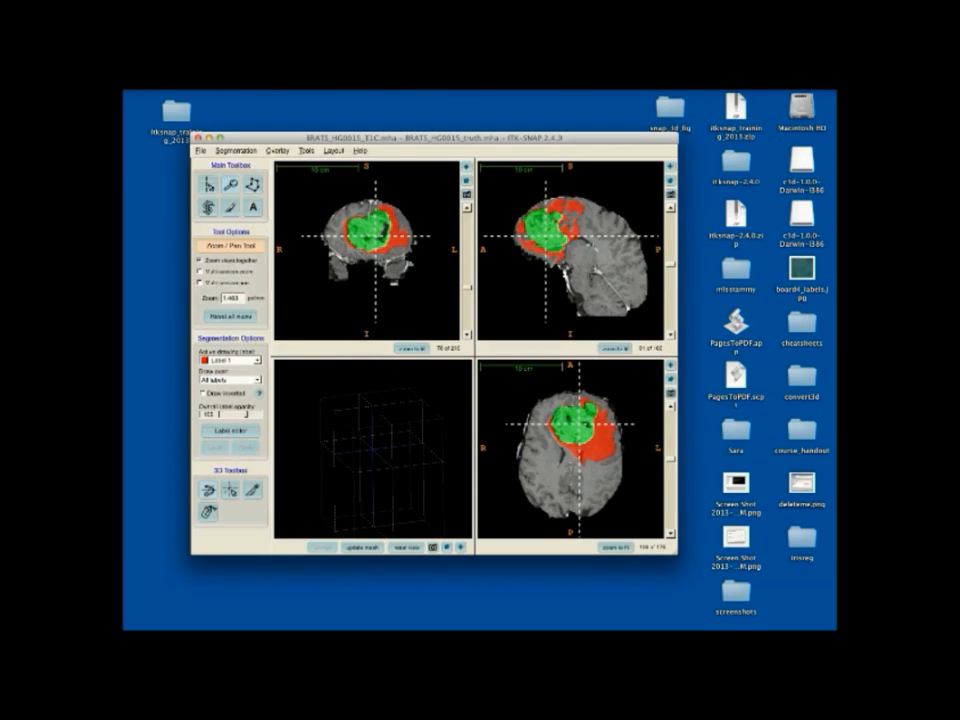
key(a)
key(a)
key(a)
key(a)
key(a)
key(a)
key(a)
key(a)
key(a)
key(a)
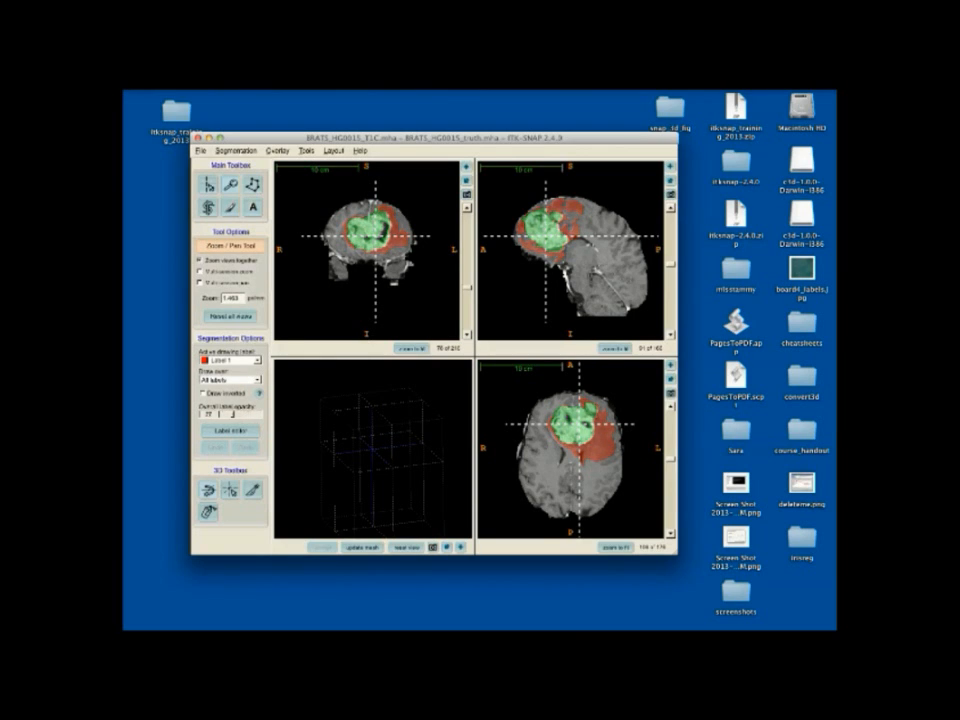
key(d)
key(d)
key(d)
key(d)
key(d)
key(d)
key(d)
key(d)
key(d)
key(d)
key(d)
key(d)
key(d)
key(d)
key(d)
key(d)
key(a)
key(a)
key(a)
key(a)
key(a)
key(a)
key(a)
key(a)
key(a)
key(a)
key(a)
key(a)
key(a)
key(a)
key(a)
key(a)
key(a)
key(a)
key(a)
key(a)
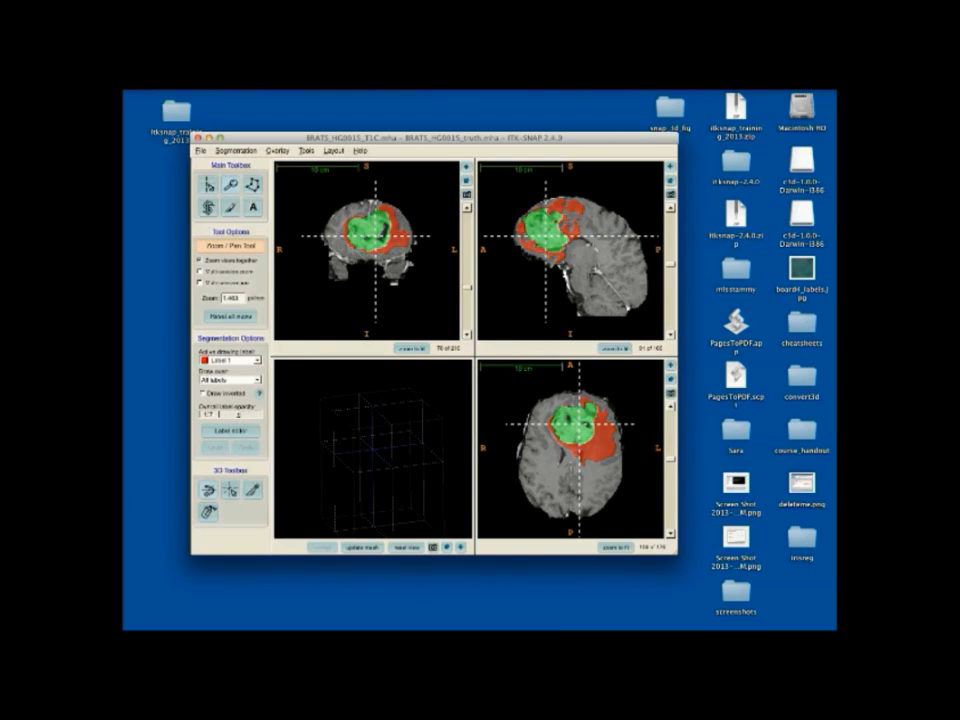
key(d)
key(d)
key(d)
key(d)
key(d)
key(d)
key(d)
key(d)
key(d)
key(d)
key(d)
key(d)
key(d)
key(d)
key(d)
key(d)
key(d)
key(d)
key(d)
key(d)
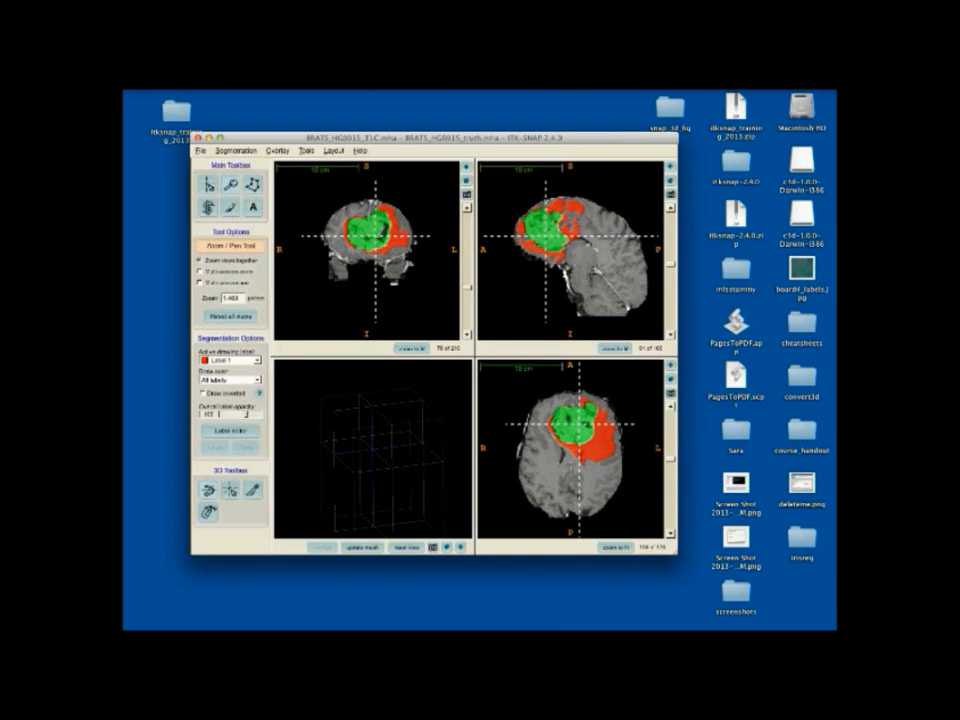
key(a)
key(a)
key(a)
key(a)
key(a)
key(a)
key(a)
key(a)
key(a)
key(a)
key(a)
key(a)
key(a)
key(a)
key(a)
key(d)
key(d)
key(d)
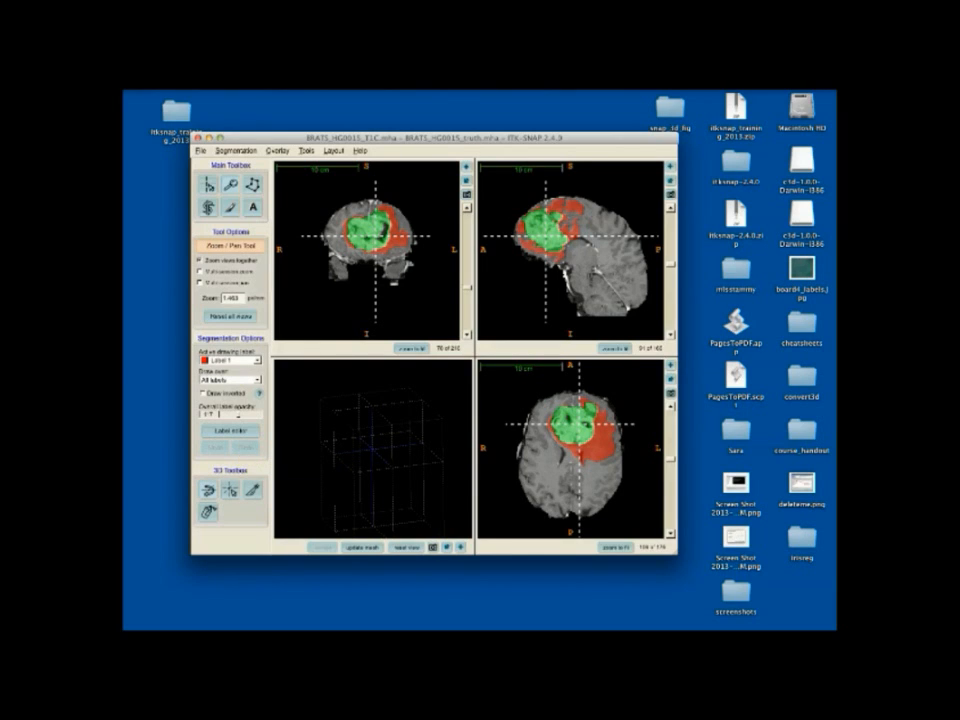
Generate the 3D mesh of the tumour segmentation, and open the segmentation label editor.
click(362, 547)
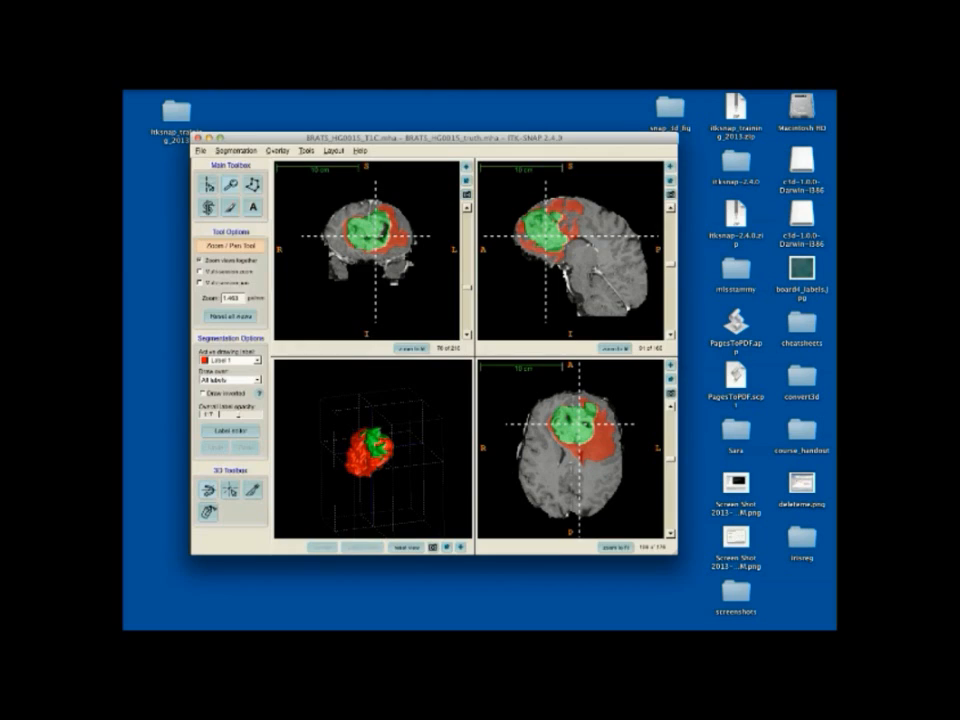
click(230, 431)
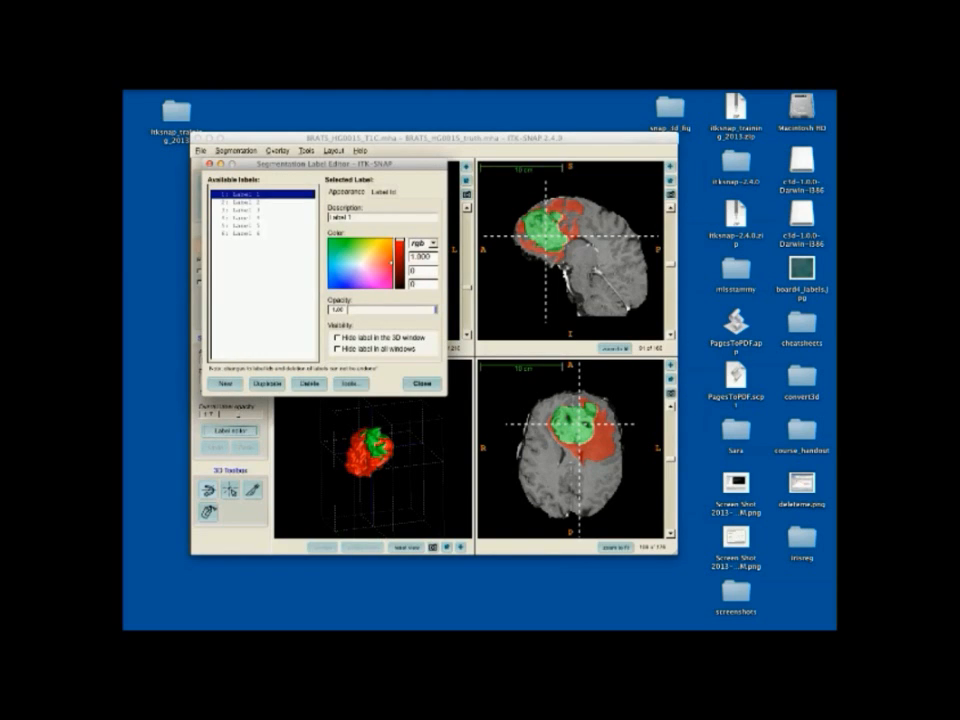
drag(320, 163, 460, 305)
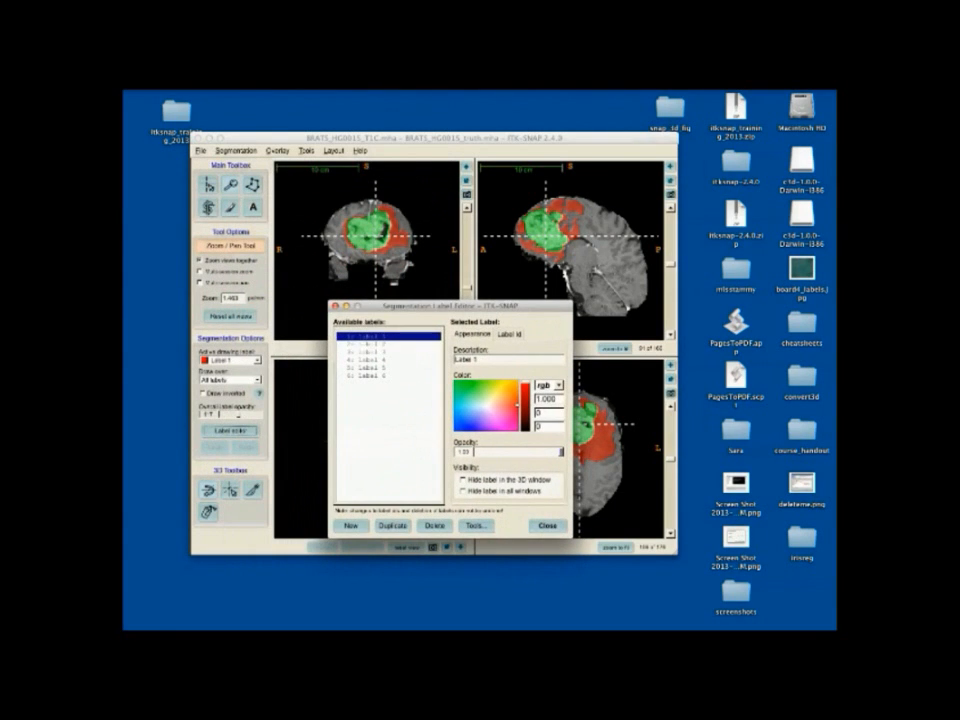
Rename Label 1 as Edema.
click(376, 344)
click(376, 337)
drag(479, 360, 454, 360)
text(Edema)
key(BackSpace)
key(BackSpace)
text(ma)
Rename Label 2 as Tumor, change its colour from green to blue, and close the label editor.
click(370, 344)
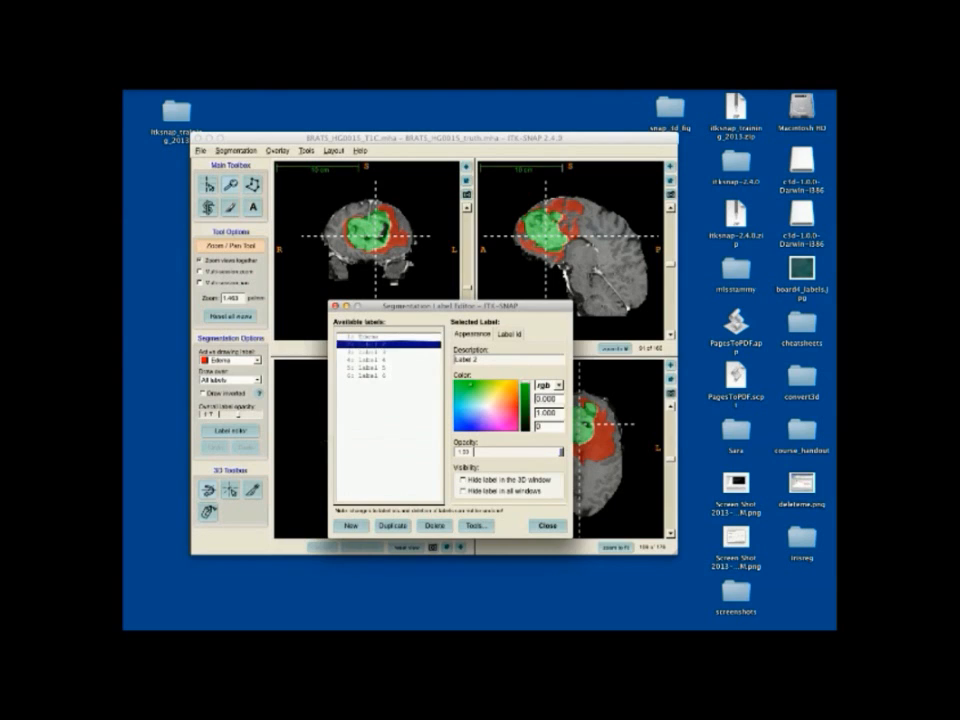
drag(479, 360, 454, 360)
text(Tumor)
mouse_move(470, 384)
mouse_down()
mouse_move(493, 415)
mouse_move(465, 421)
mouse_up()
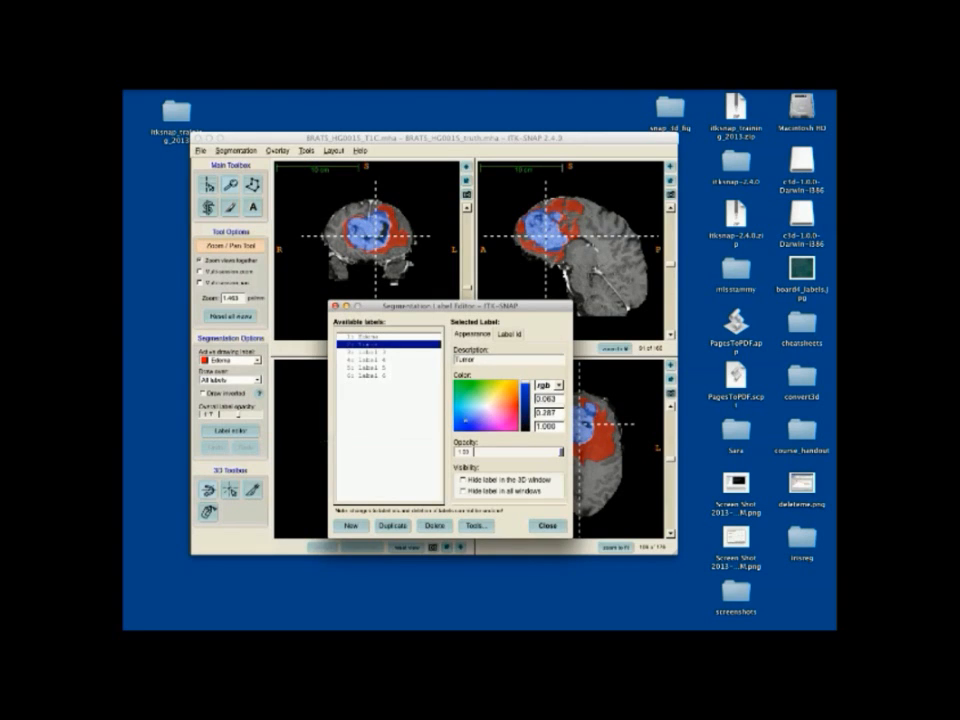
click(547, 526)
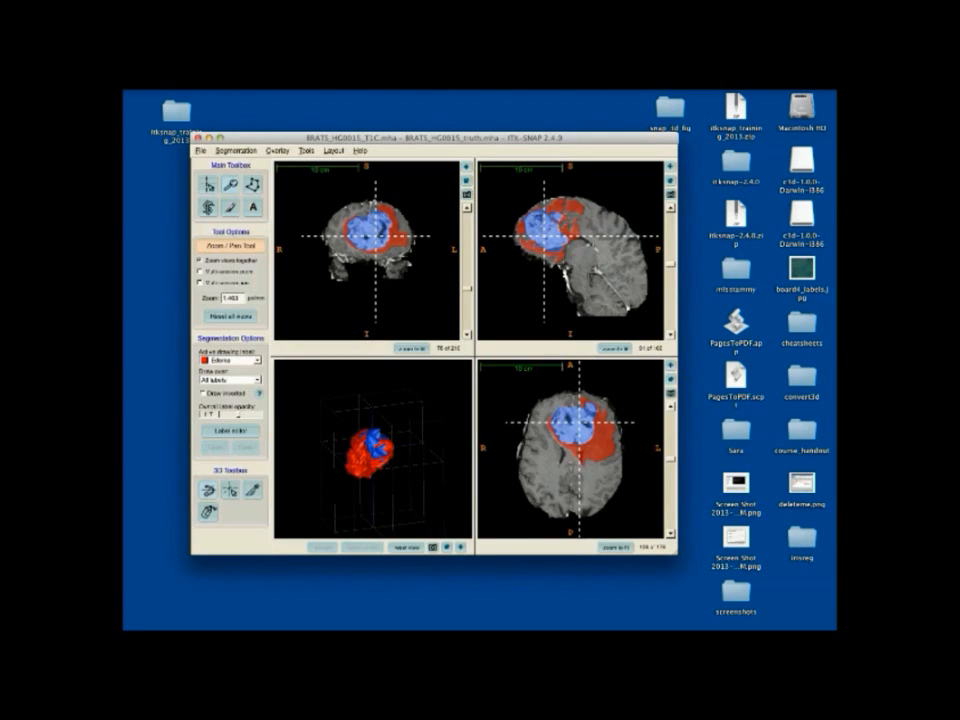
Examine the segmentation volumes and statistics for the Edema and Tumor labels, and close the report.
click(236, 150)
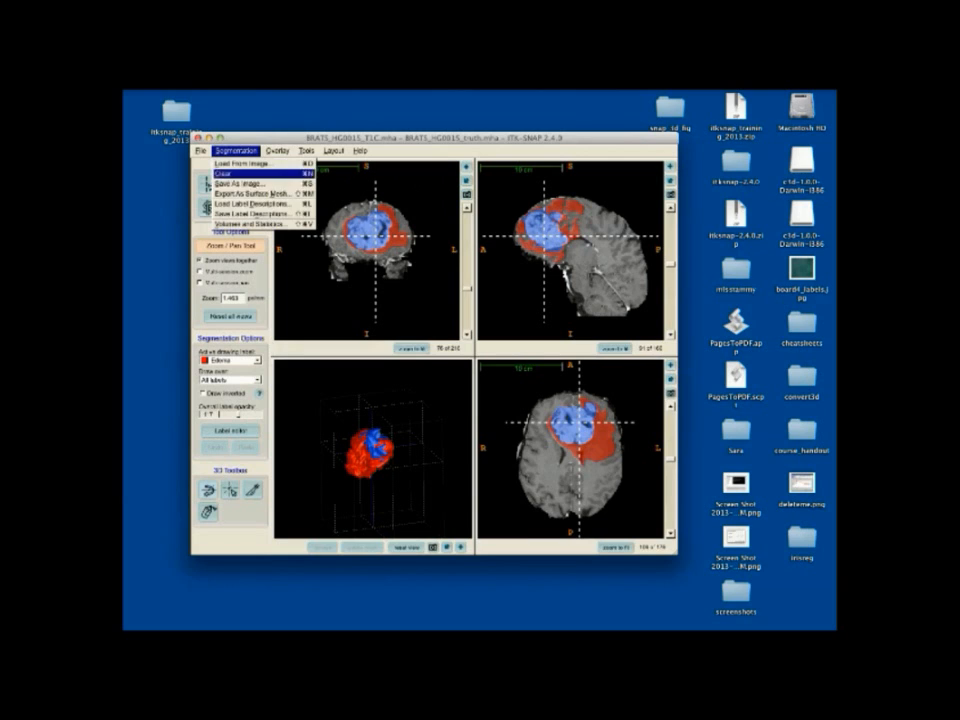
click(250, 224)
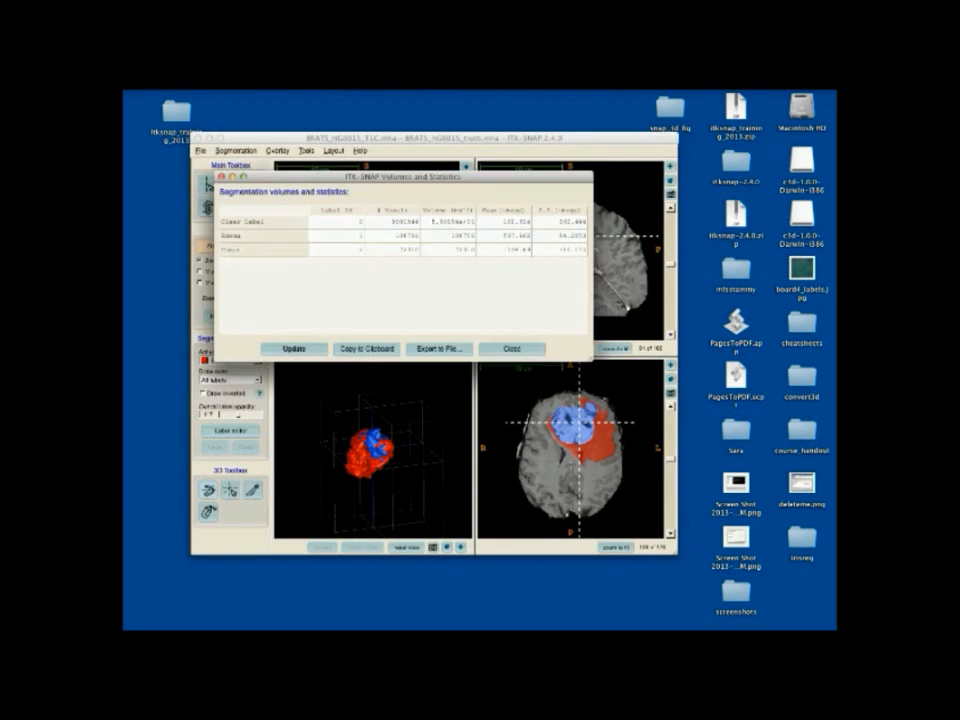
drag(400, 176, 428, 214)
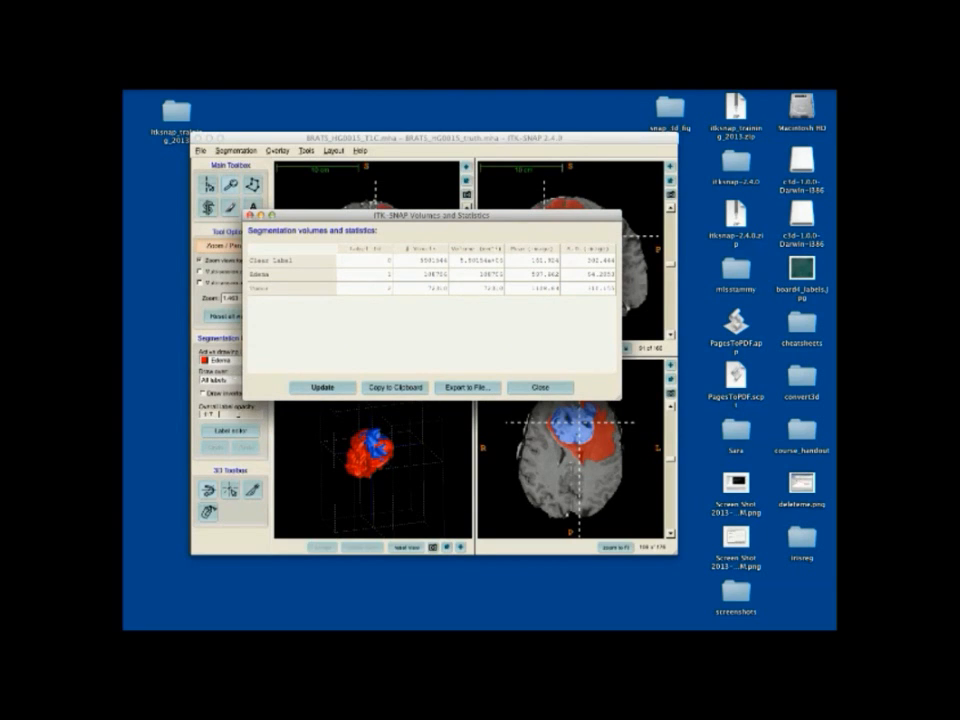
click(448, 274)
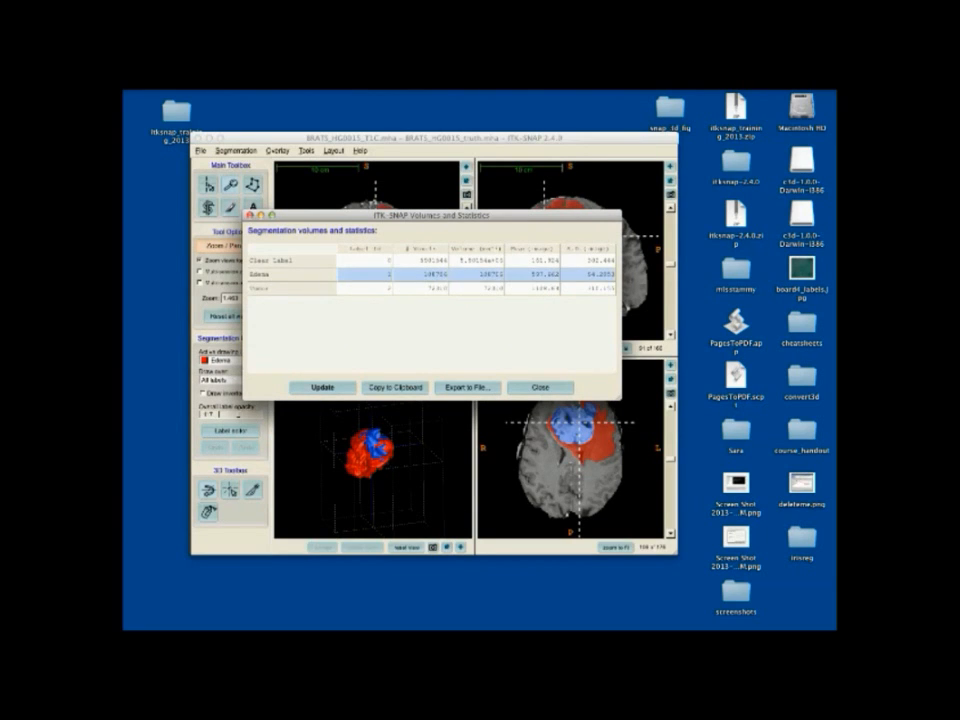
click(448, 288)
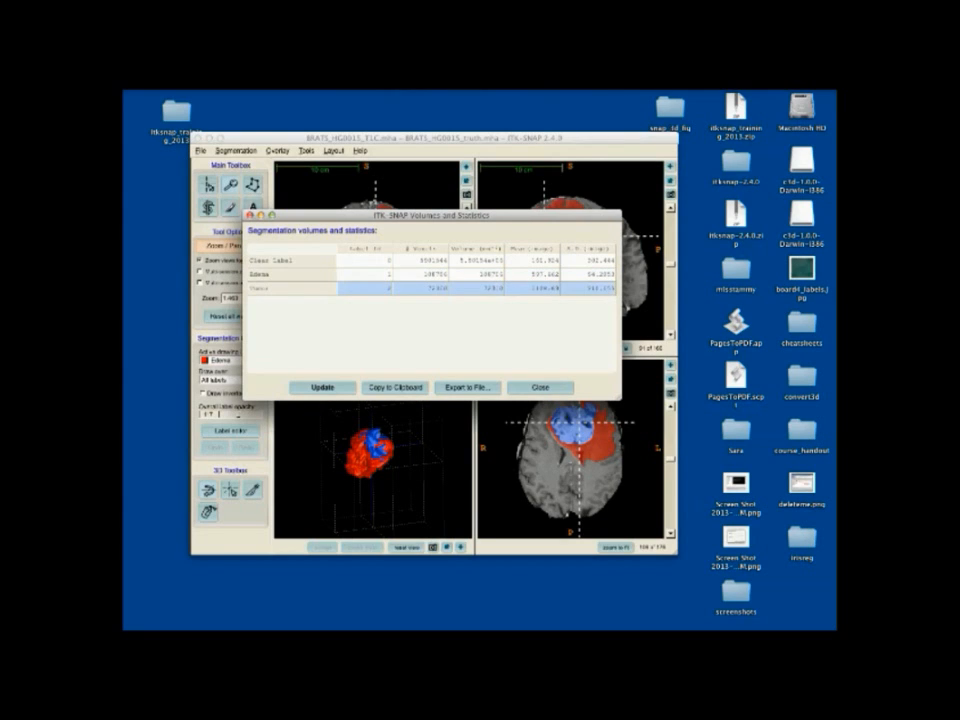
click(540, 387)
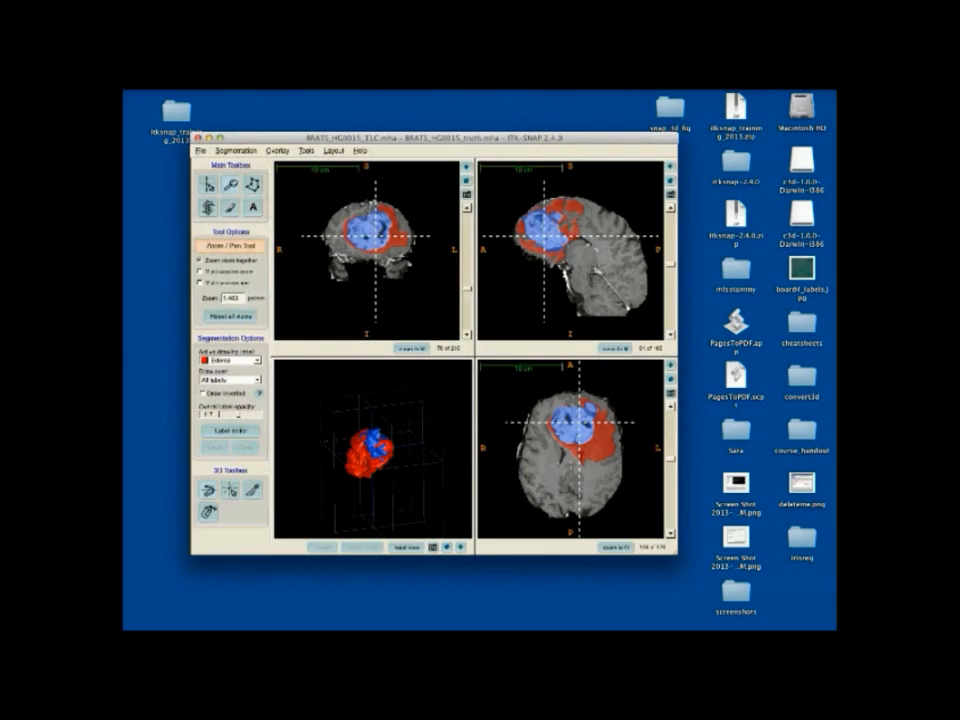
Add BRATS_HG0015_FLAIR.mha from the braintumor folder as a greyscale overlay on the brain image.
click(277, 150)
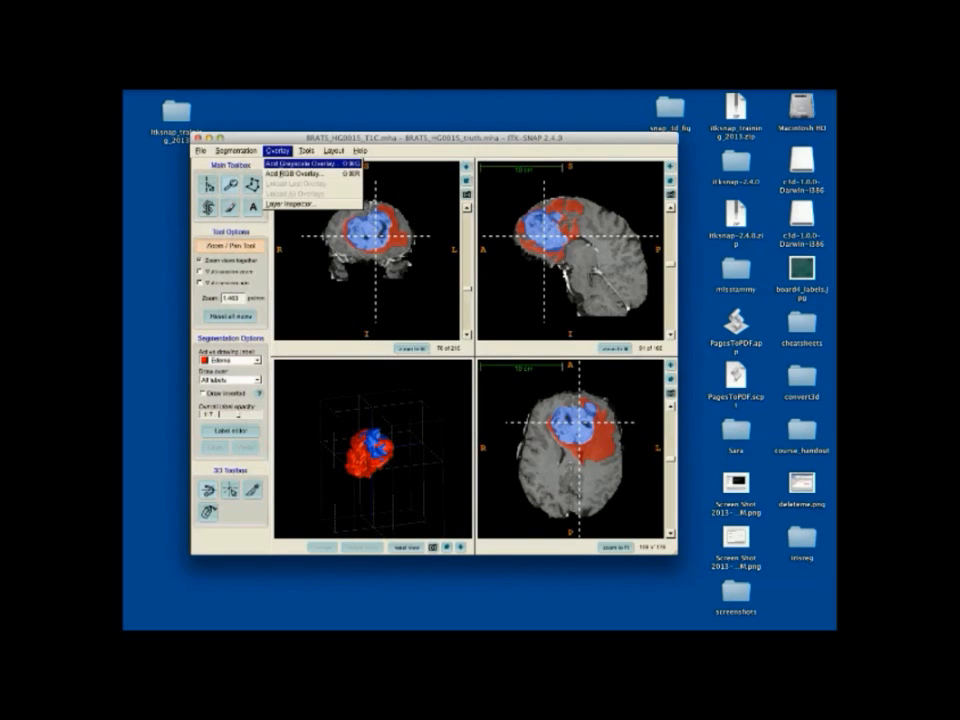
click(298, 162)
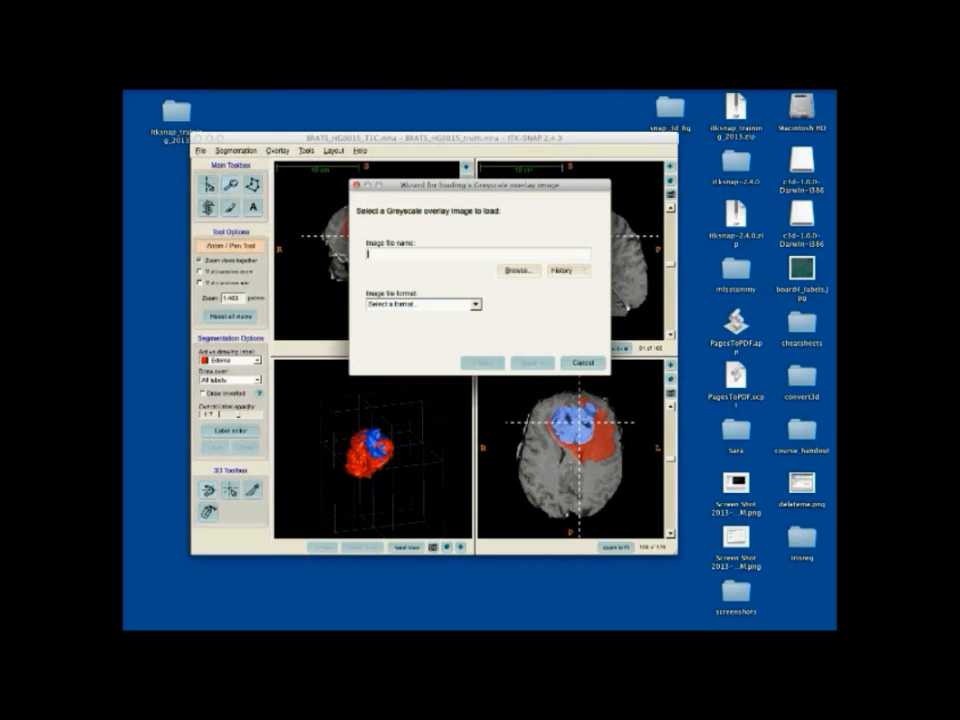
click(518, 271)
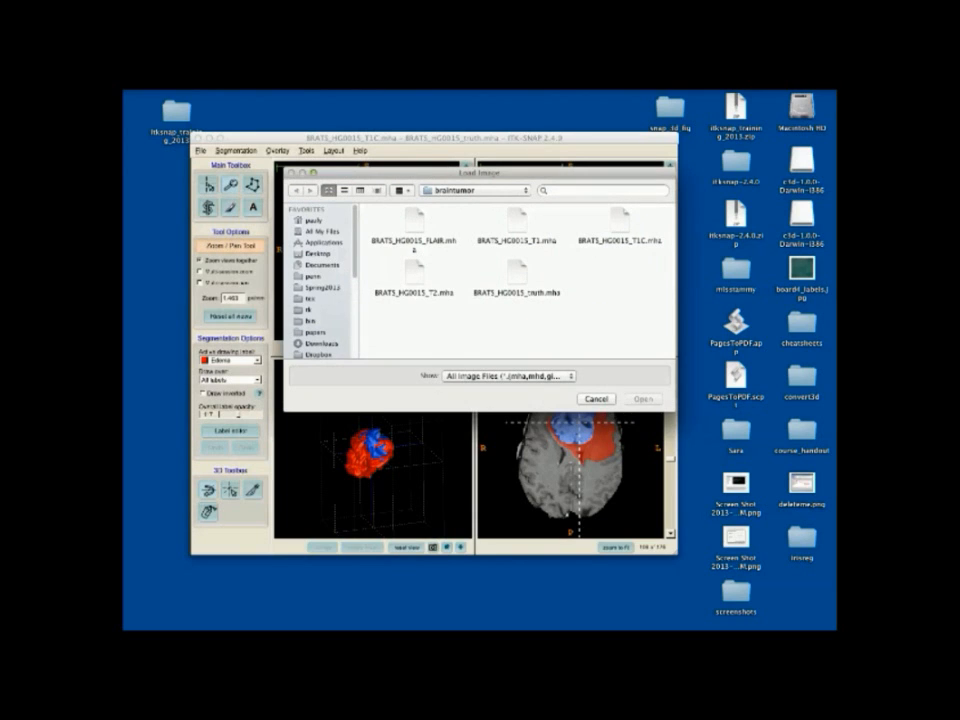
click(414, 232)
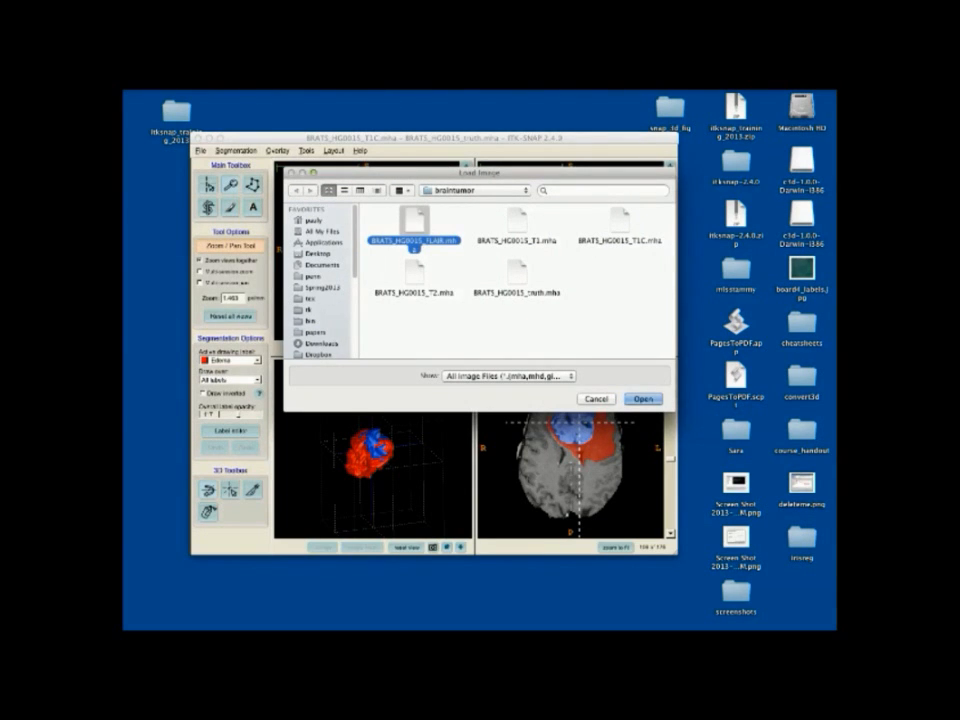
key(Return)
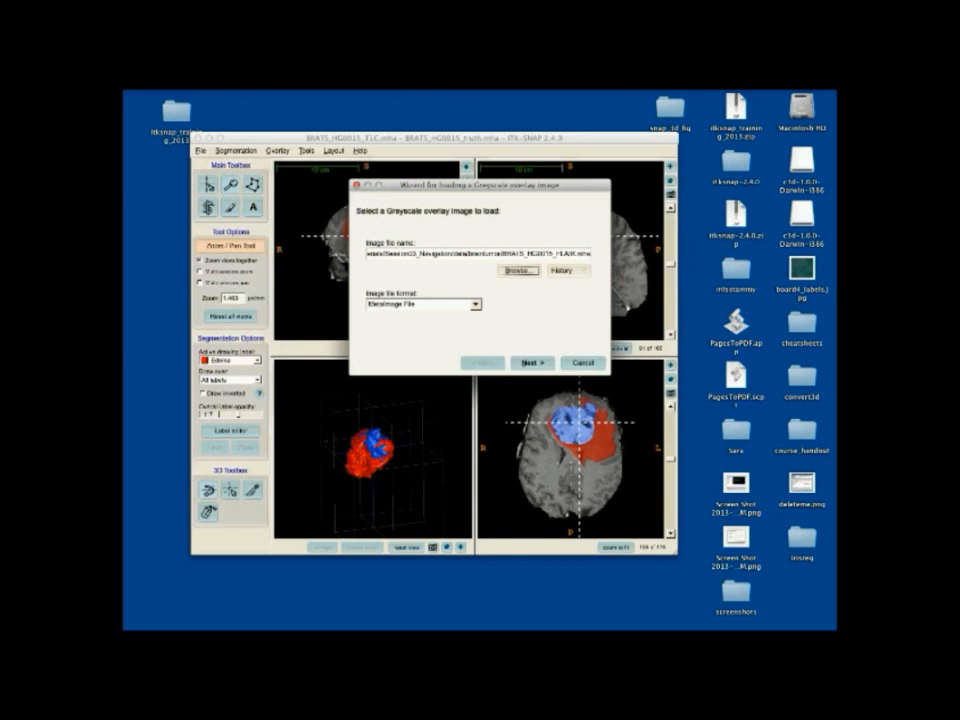
key(Return)
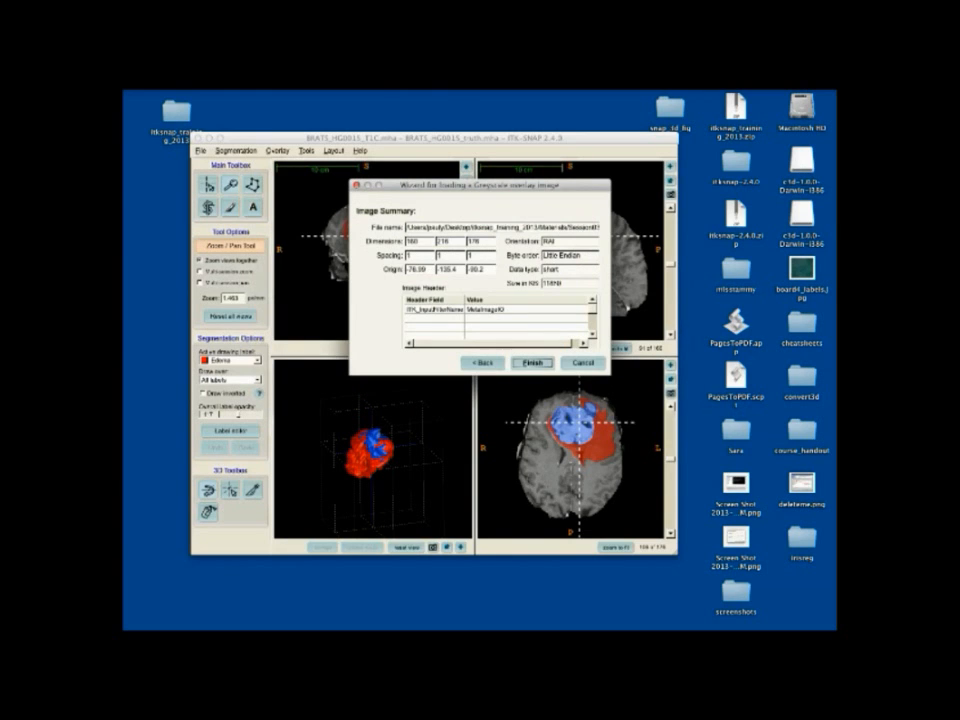
key(Return)
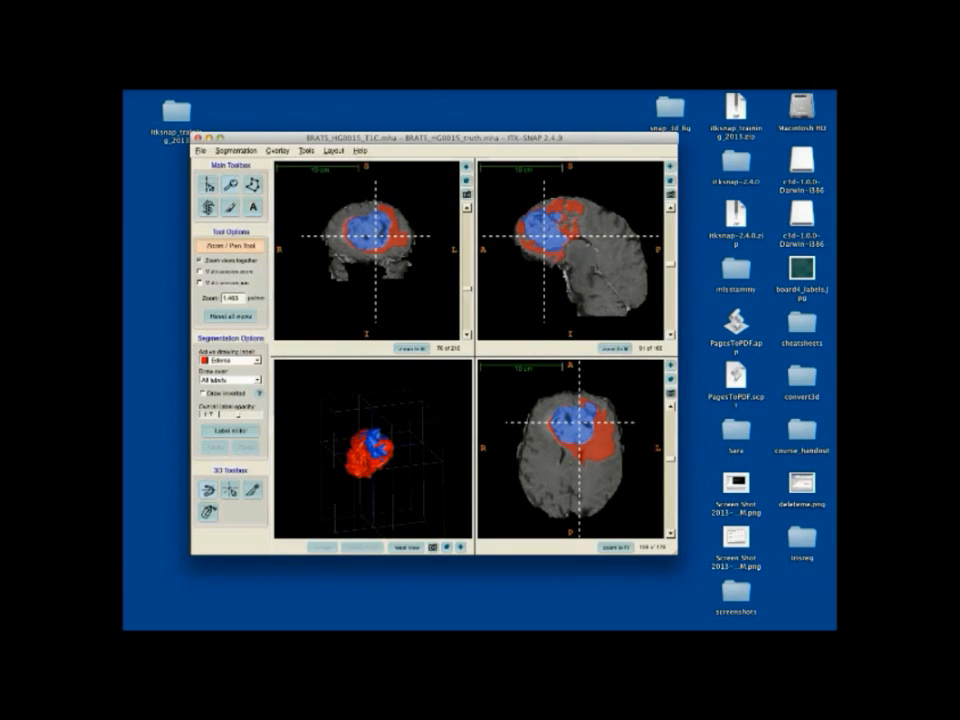
Open the Layer Inspector and auto-adjust the window and level of the greyscale overlay layer.
click(277, 150)
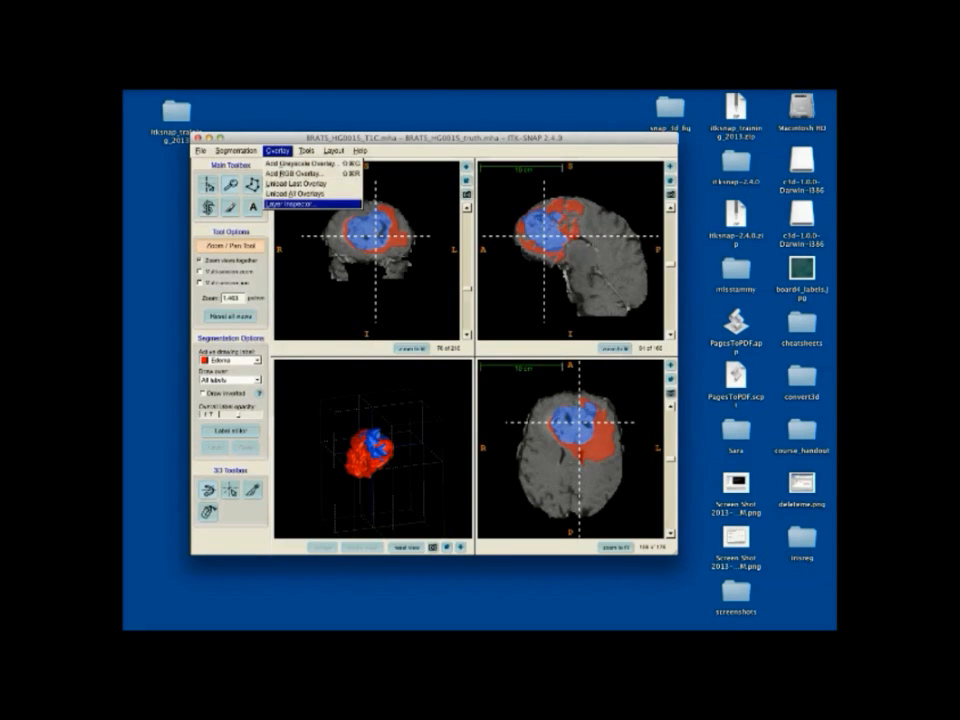
click(290, 203)
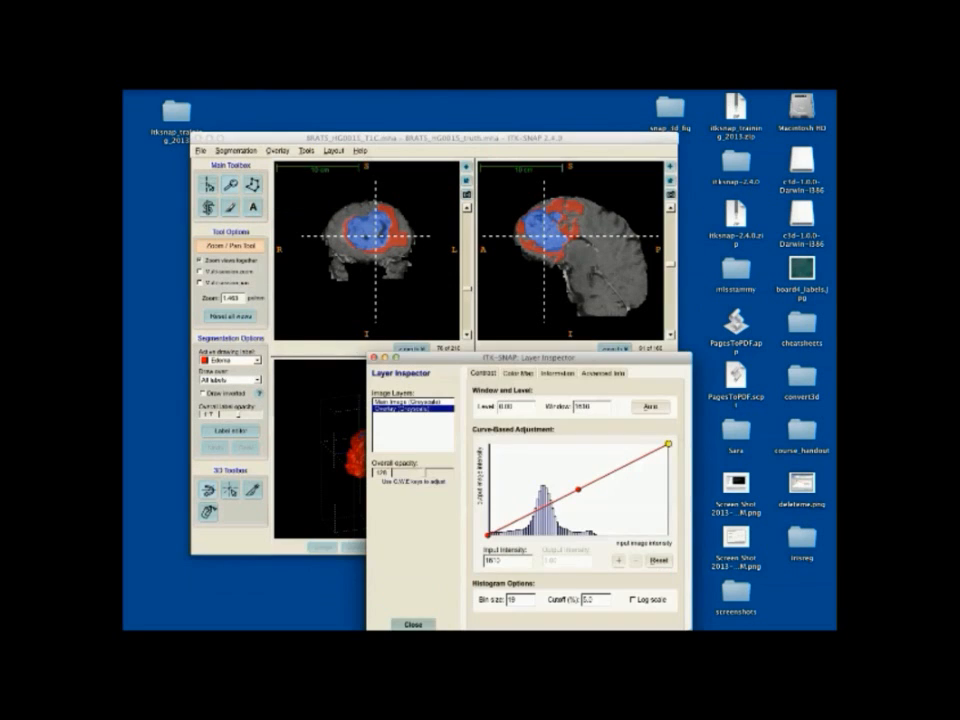
drag(500, 357, 603, 341)
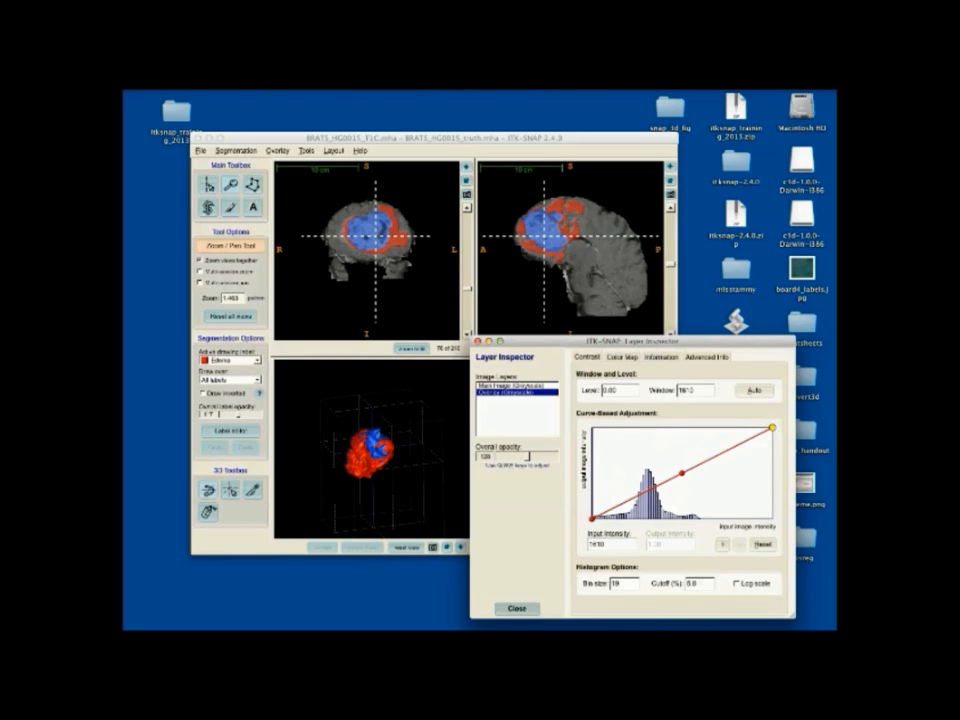
click(512, 385)
click(512, 392)
click(512, 385)
click(512, 392)
click(754, 390)
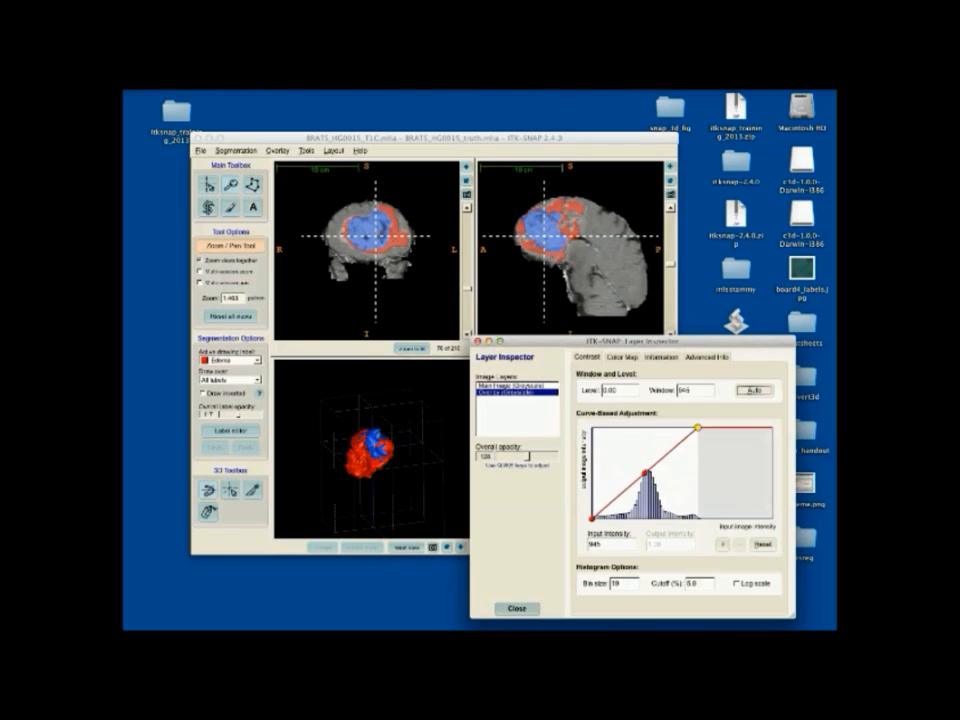
Apply the Hot colour map to the overlay and lower the segmentation's overall label opacity to 3.
click(622, 357)
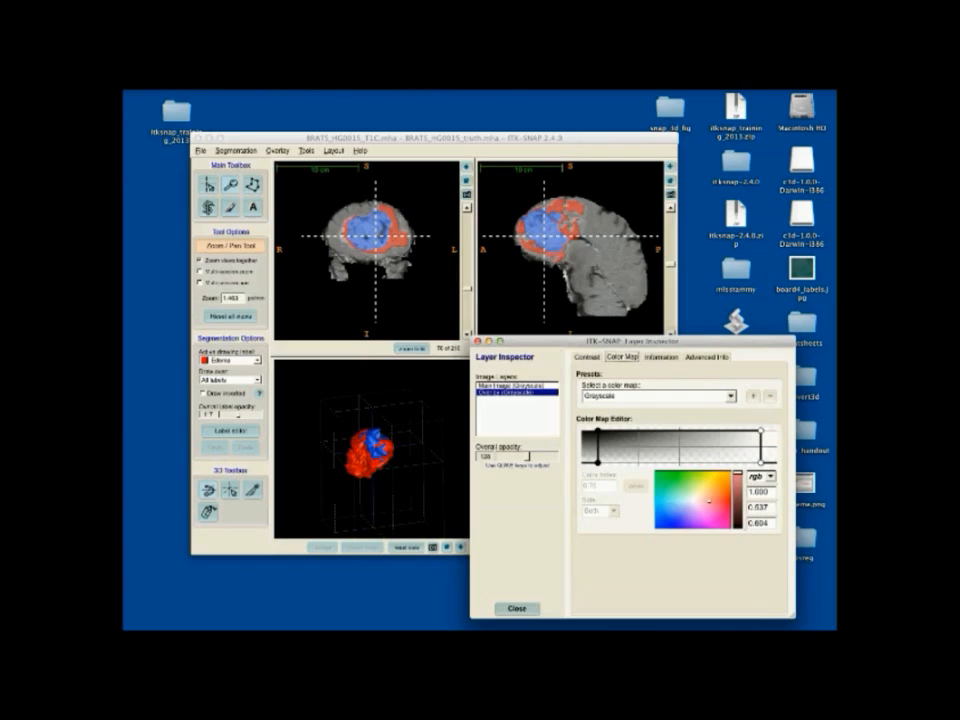
click(660, 396)
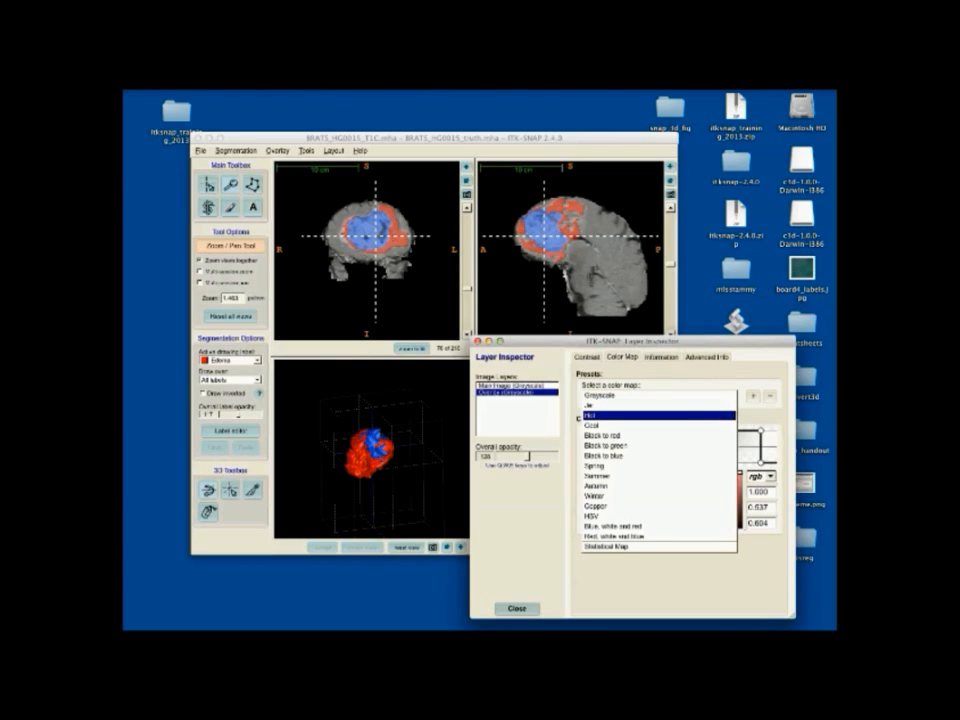
click(610, 415)
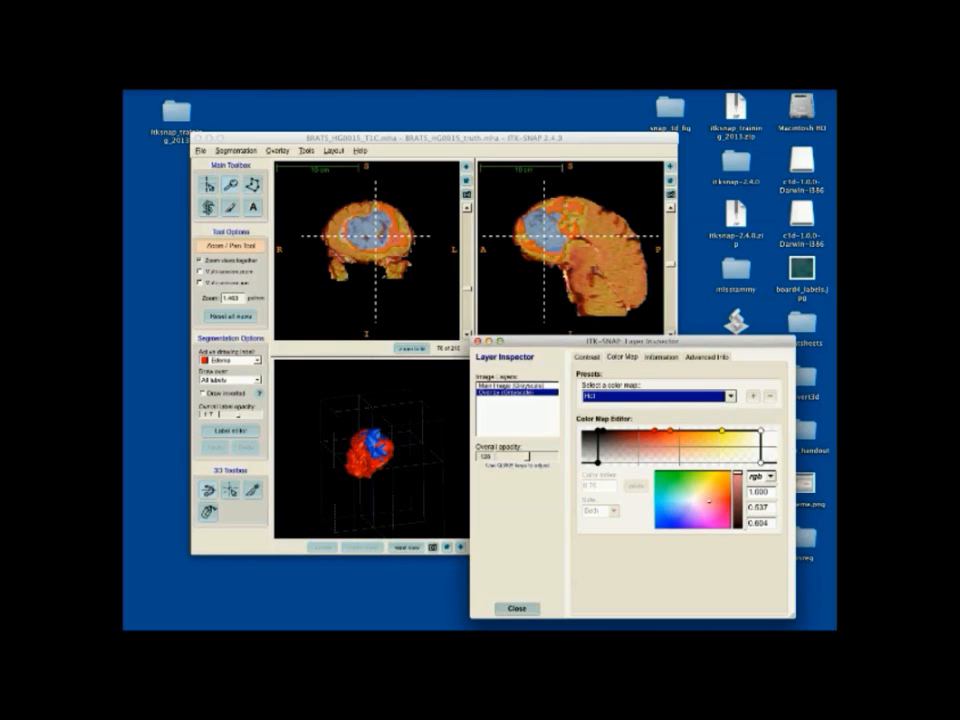
drag(239, 414, 222, 414)
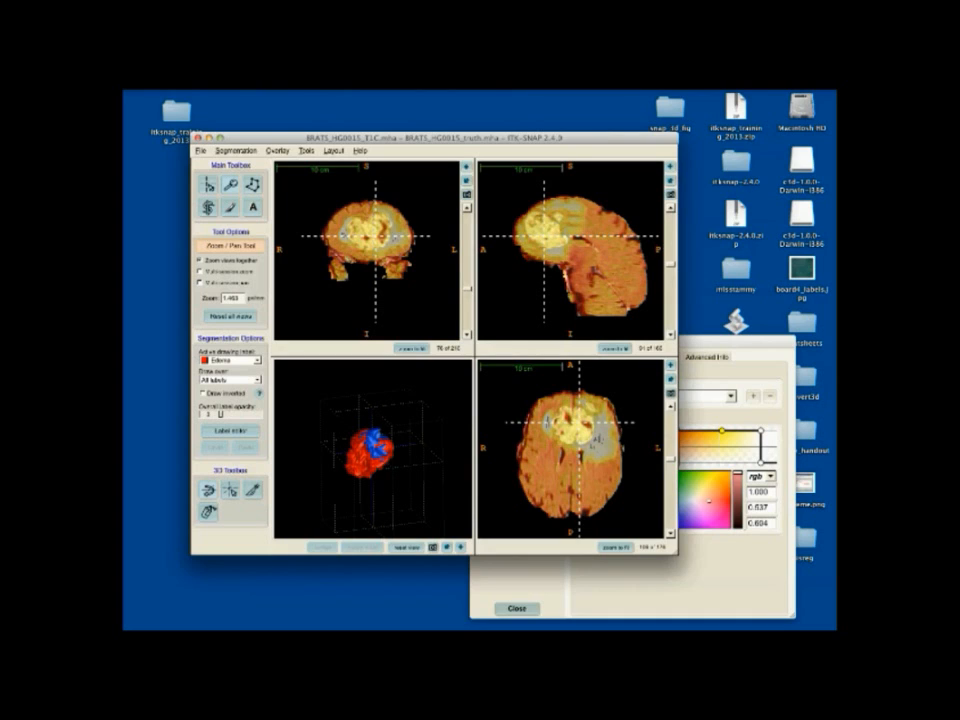
click(737, 342)
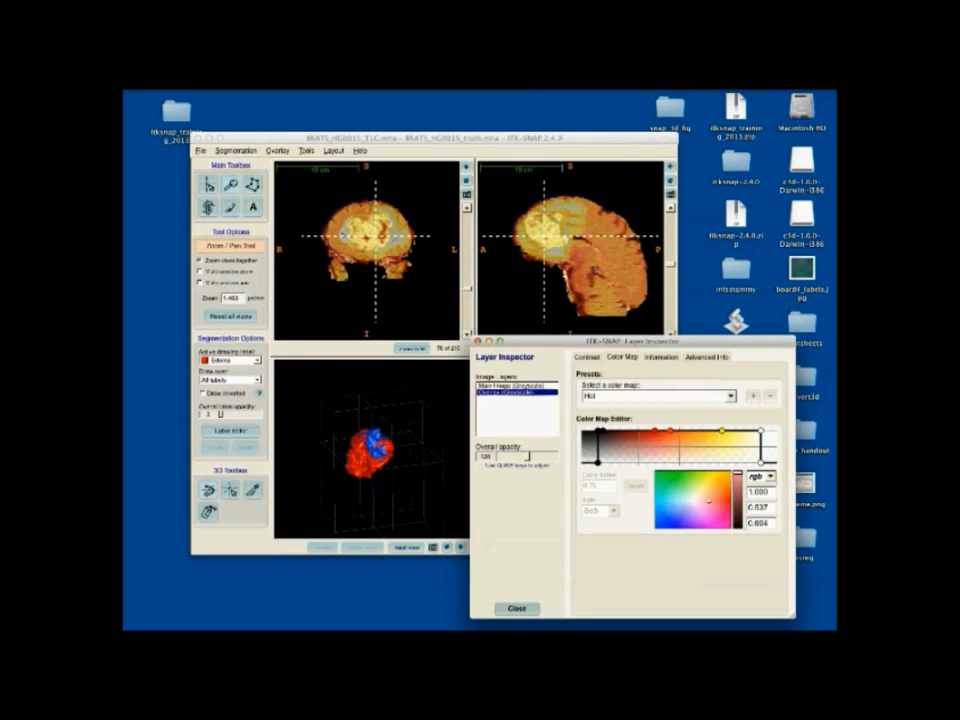
Make the low and middle intensities of the overlay's colour map transparent and widen its contrast window to about 1088.
click(599, 431)
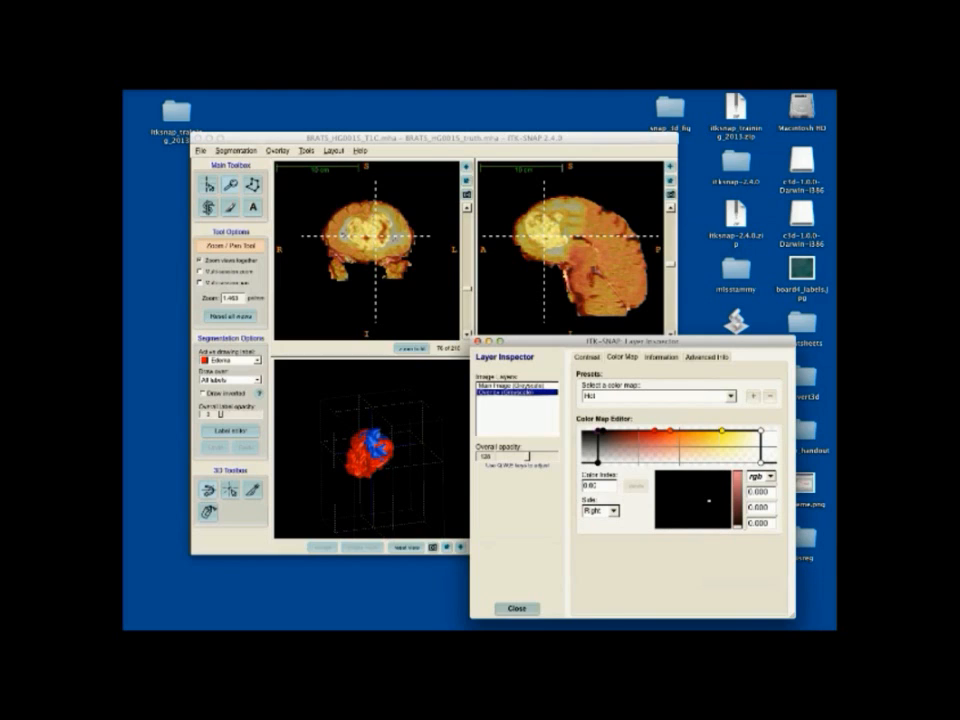
drag(598, 431, 615, 462)
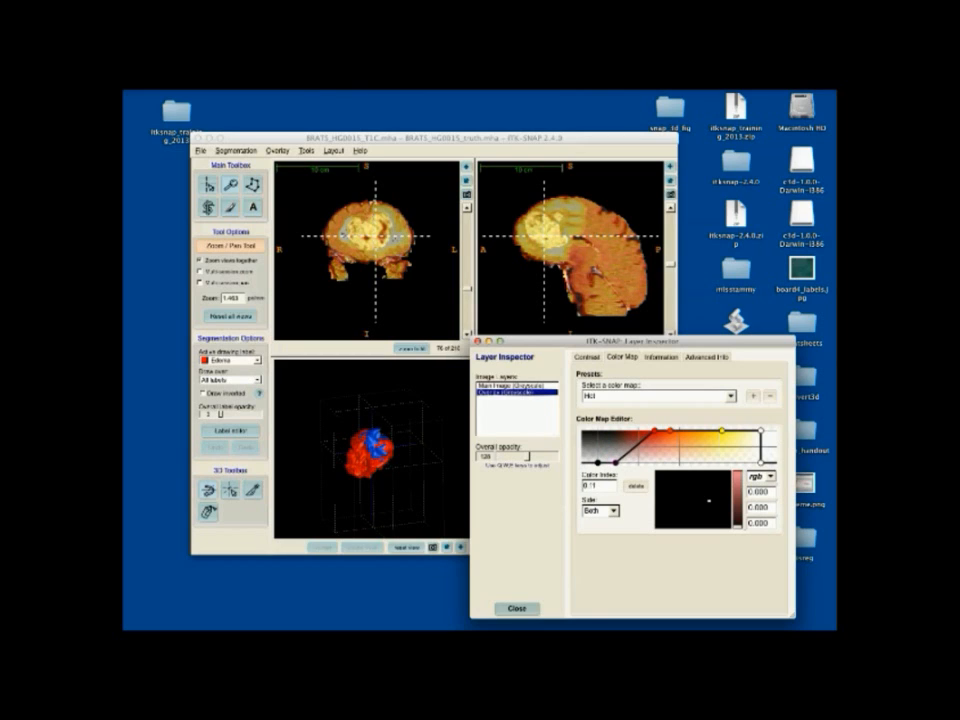
drag(655, 431, 699, 451)
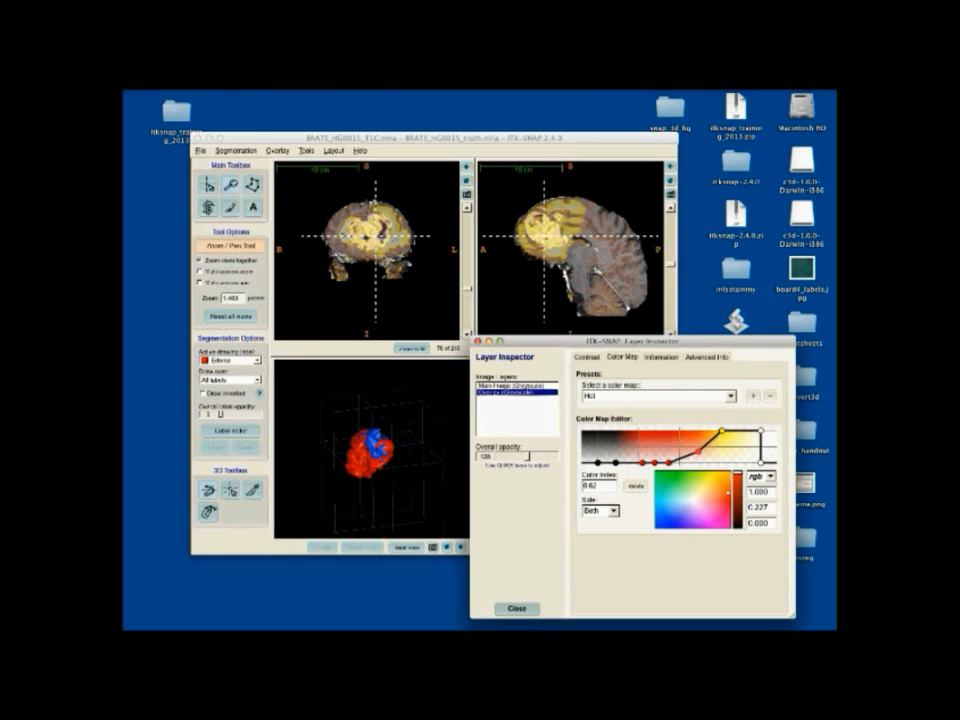
click(587, 356)
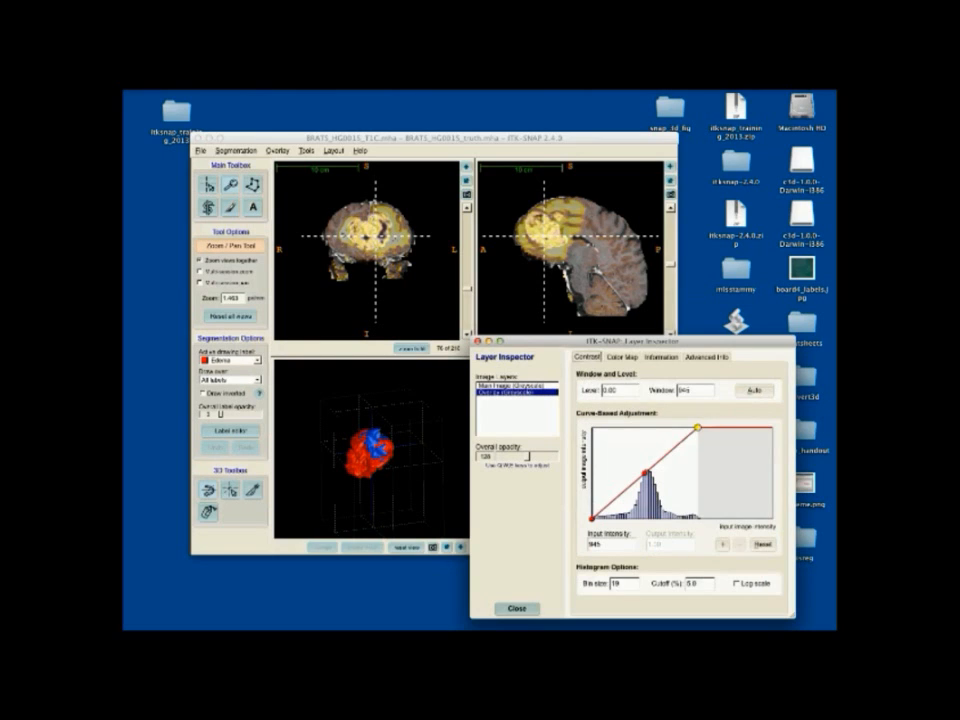
mouse_move(697, 427)
mouse_down()
mouse_move(729, 427)
mouse_move(698, 427)
mouse_move(727, 427)
mouse_move(713, 427)
mouse_up()
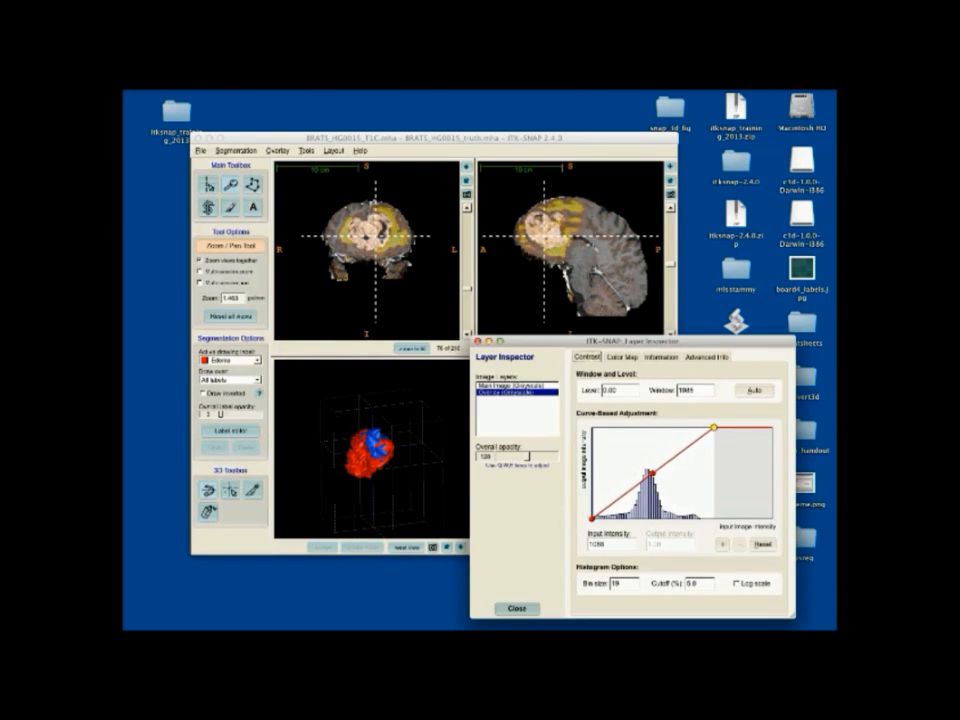
Shift the opacity ramp of the overlay's colour map to lower intensities, make its upper end fully opaque, and close the inspector.
click(622, 357)
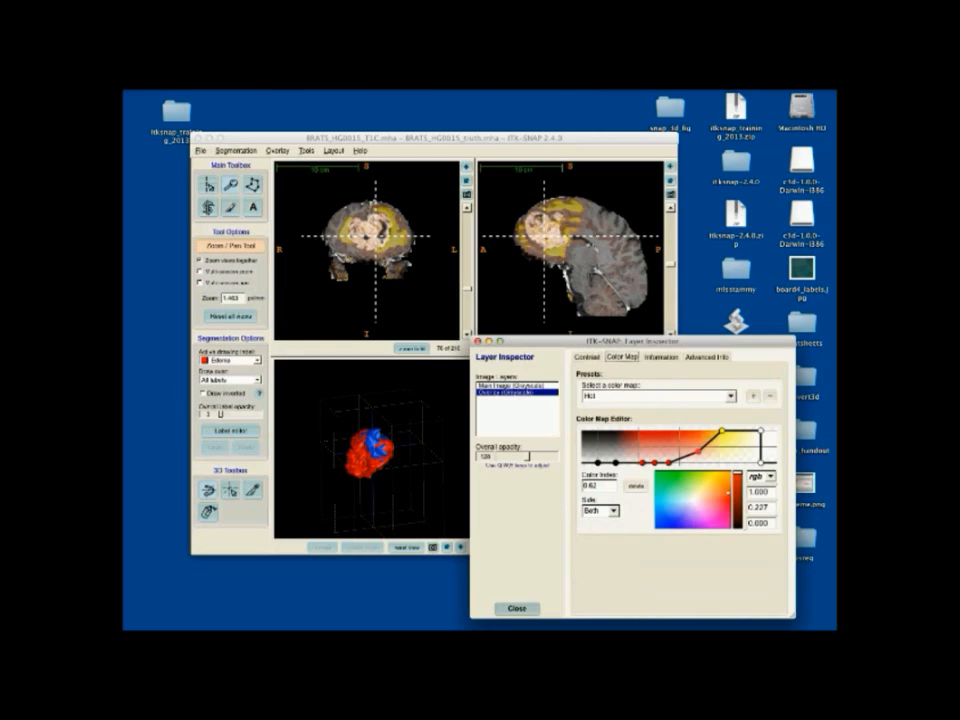
drag(698, 449, 675, 447)
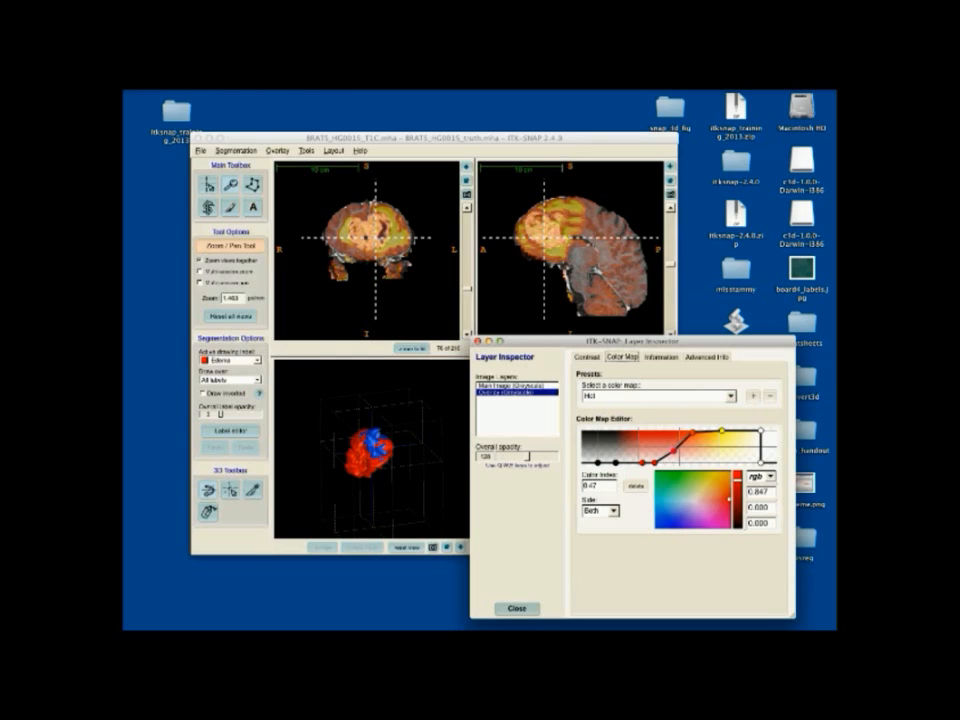
drag(761, 463, 761, 431)
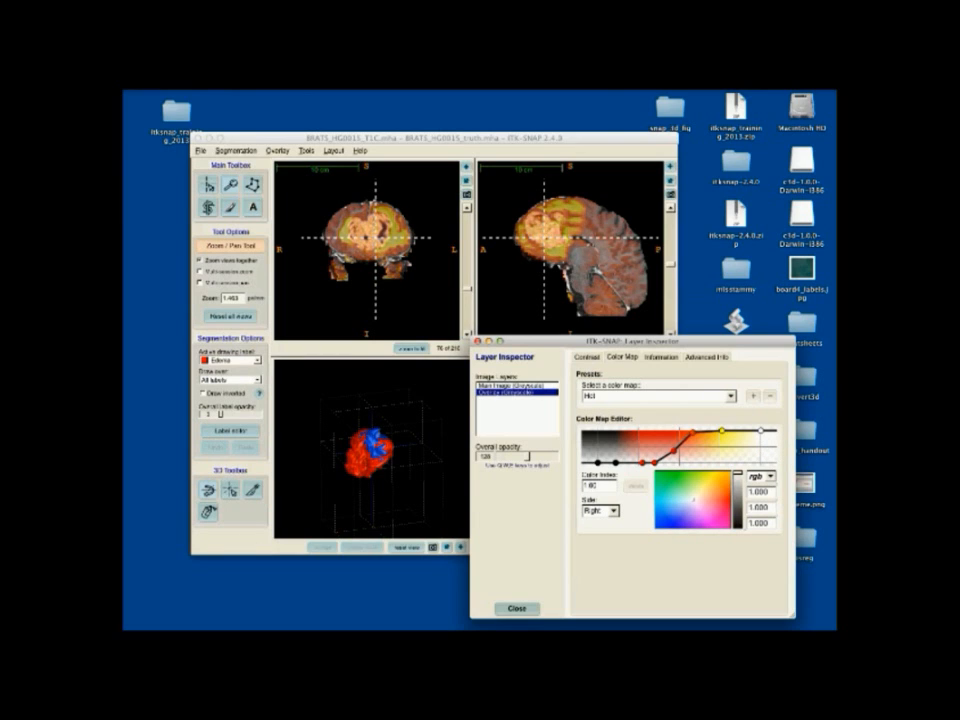
click(517, 608)
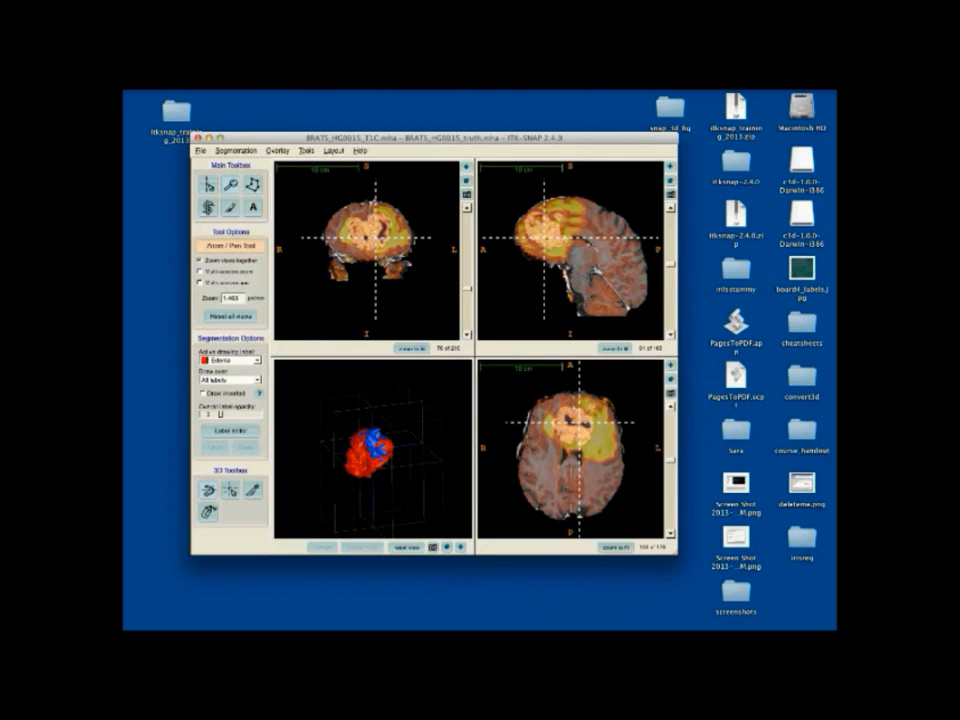
Raise the overall label opacity to 123 and compare the segmentation with the FLAIR overlay across the slices.
drag(221, 414, 240, 414)
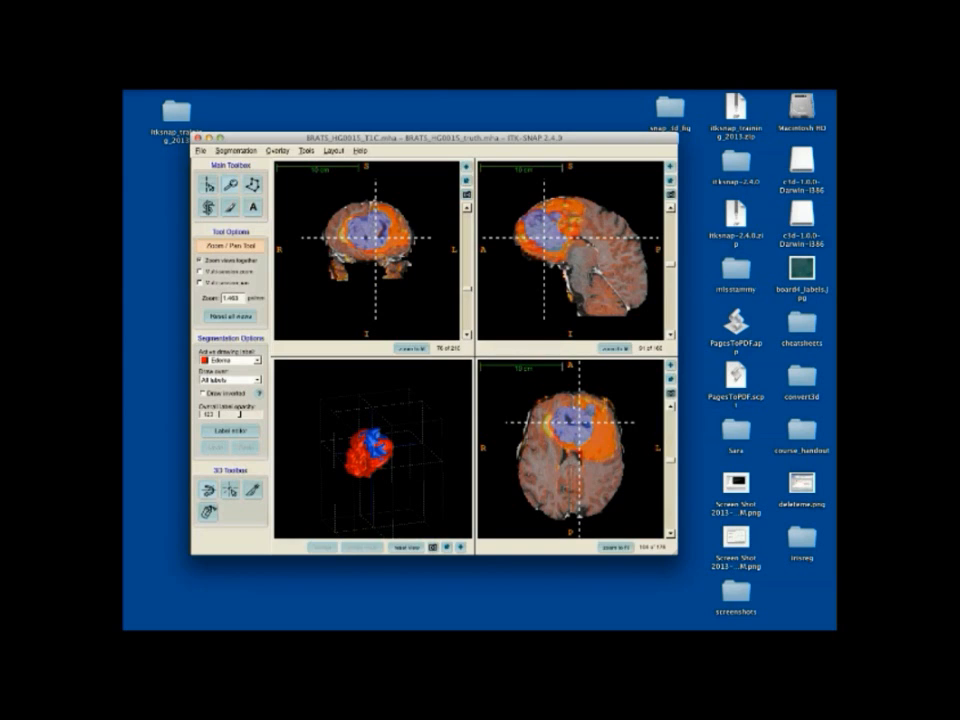
scroll(575, 250, down, 8)
scroll(575, 250, up, 11)
Switch to Keynote.
key(super+Tab)
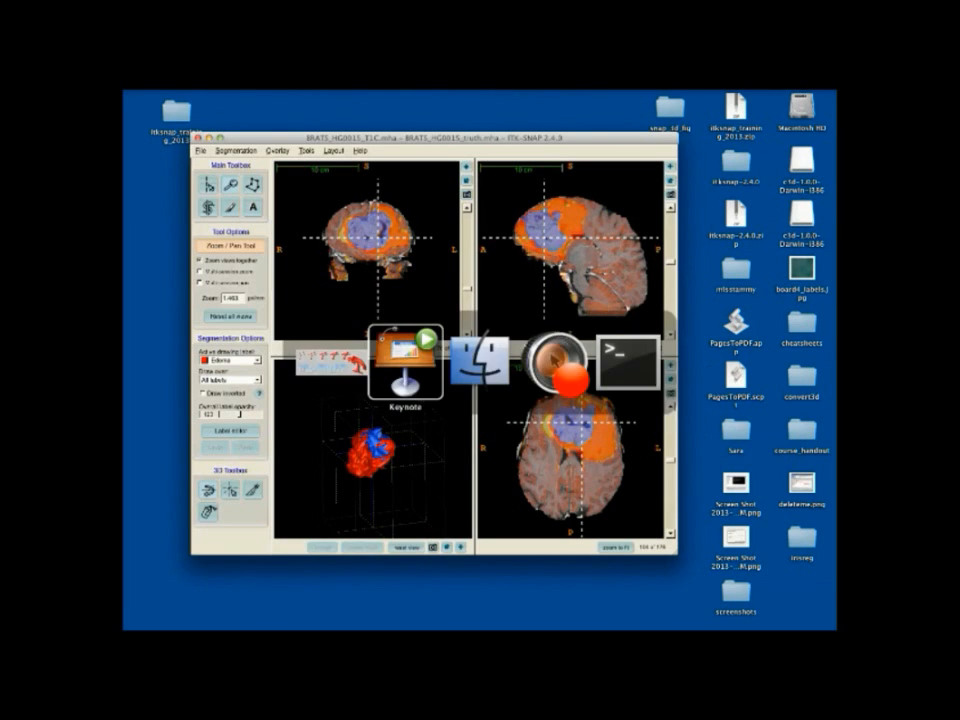